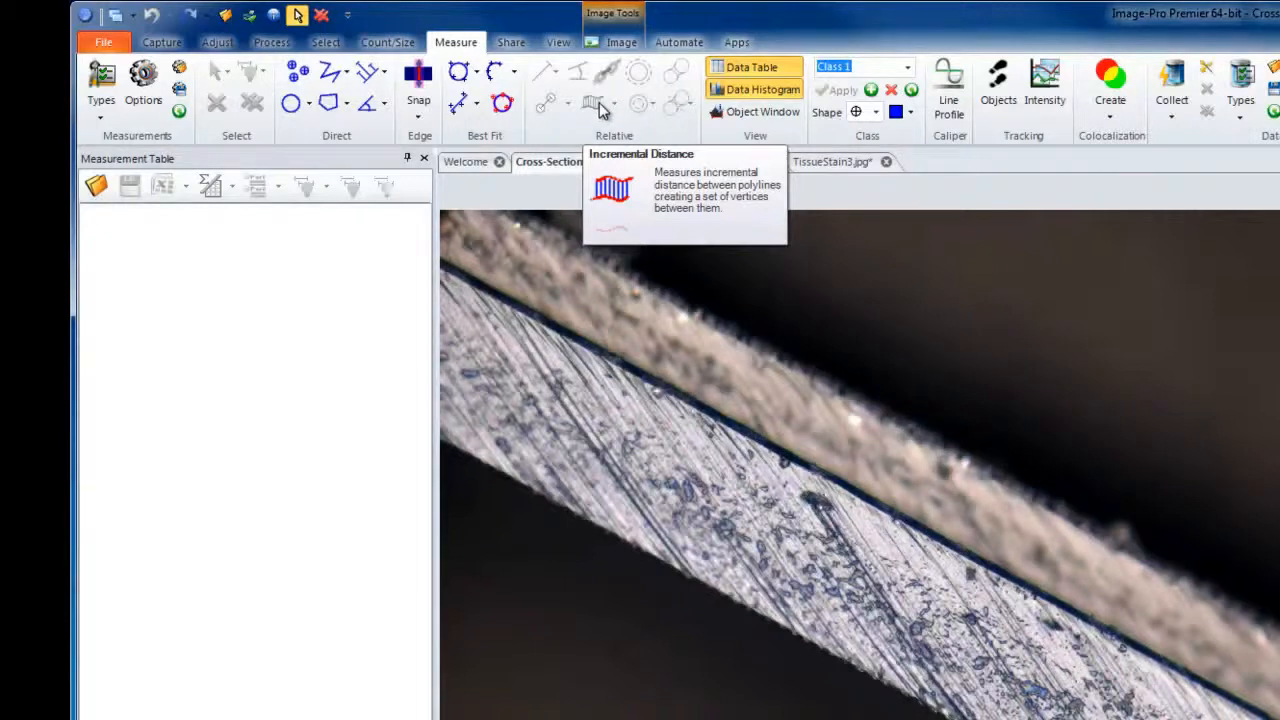
Draw two straight lines with the Line Tool along the metal layer's lower and upper edges, about 2628 and 2621 pixels long.
{"action": "left_click", "coordinate": [346, 72]}
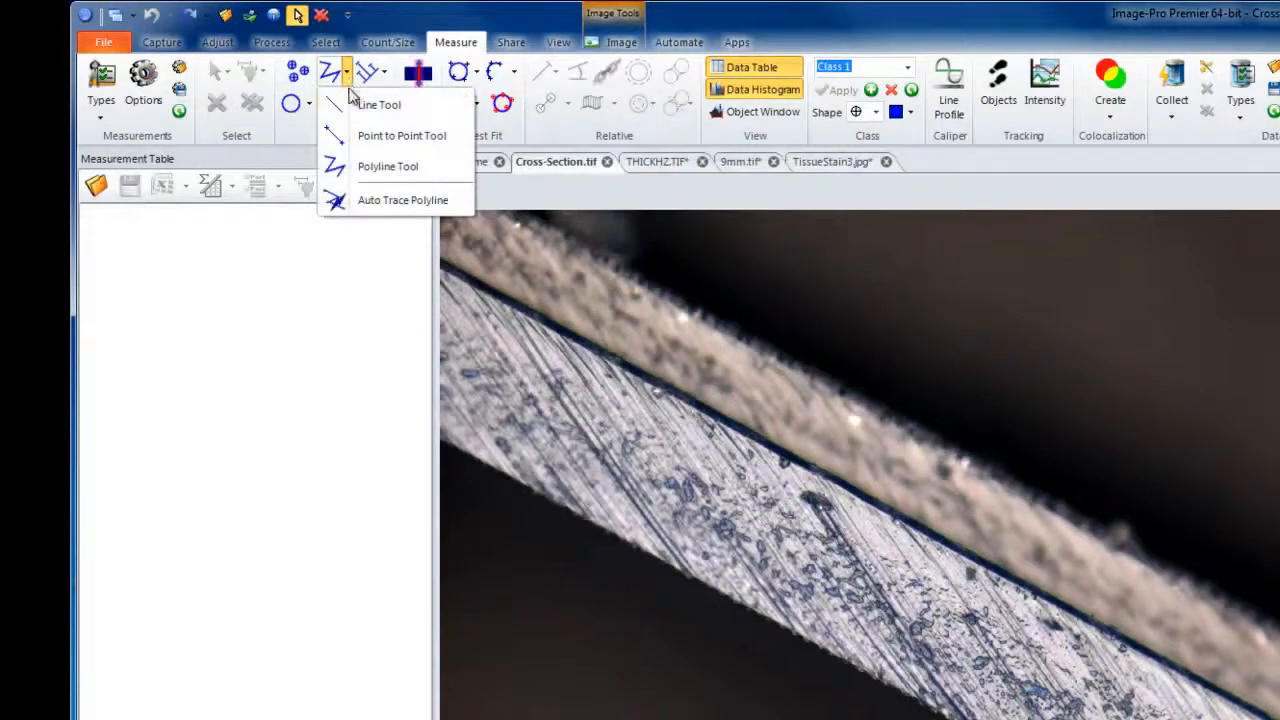
{"action": "left_click", "coordinate": [366, 105]}
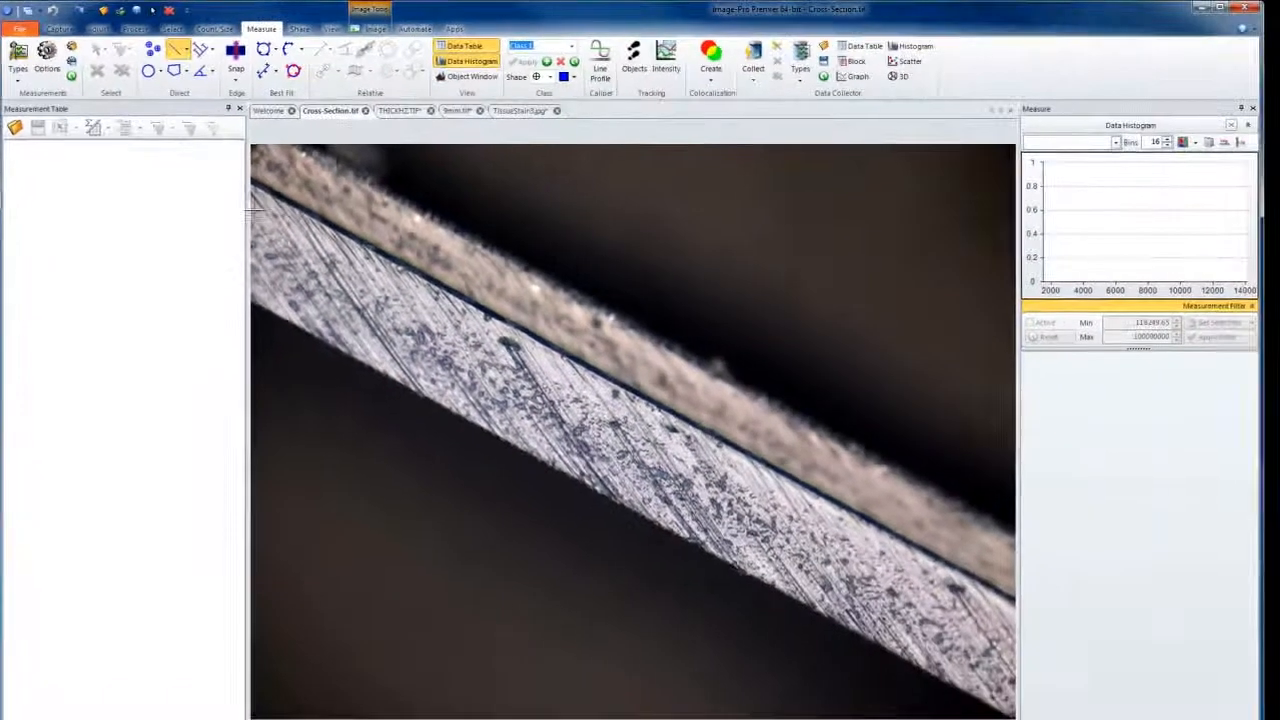
{"action": "left_click_drag", "start_coordinate": [258, 302], "coordinate": [943, 678]}
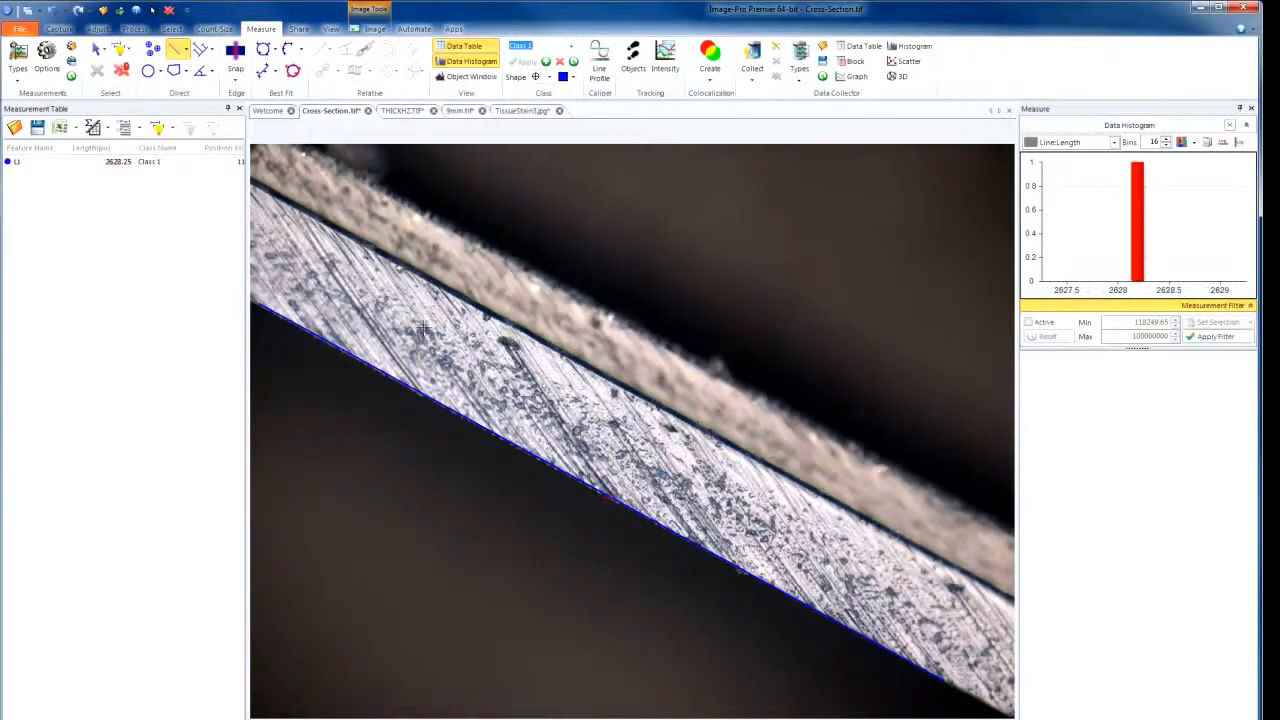
{"action": "left_click_drag", "start_coordinate": [291, 209], "coordinate": [982, 586]}
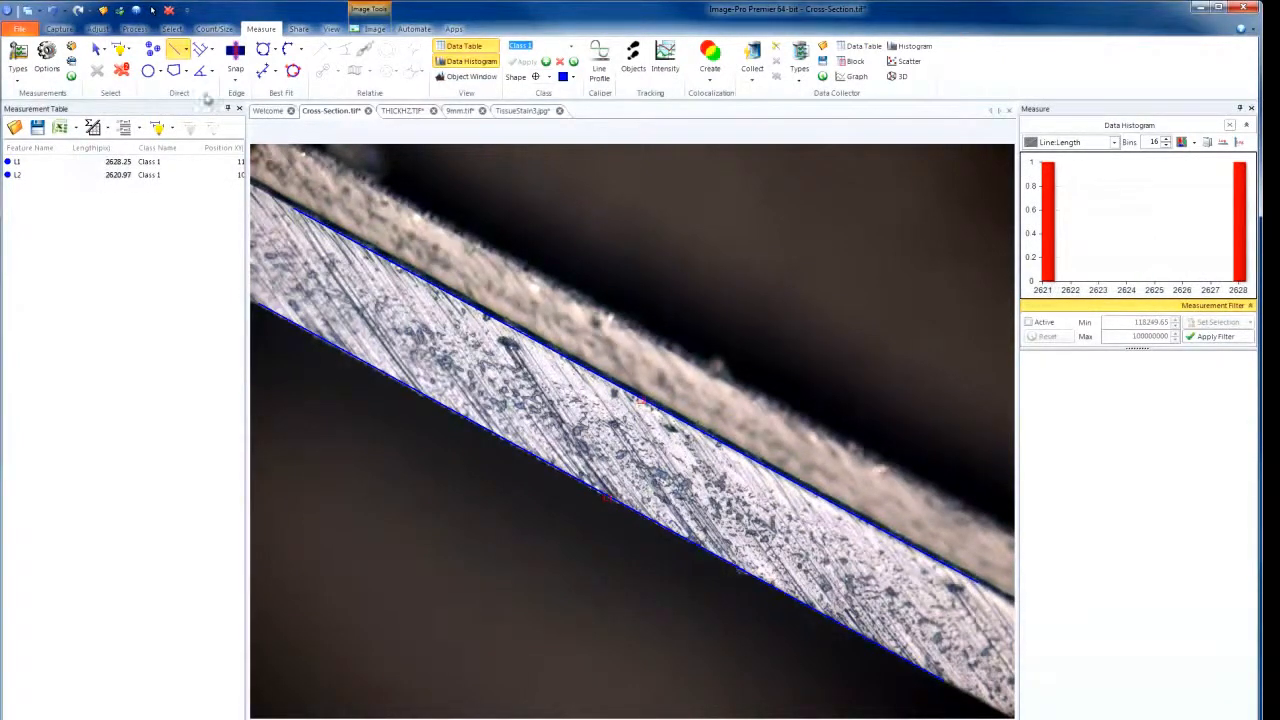
Measure the incremental distance between the two edge lines with a step size of 5 pixels and the Shortest type.
{"action": "left_click", "coordinate": [97, 50]}
{"action": "left_click", "coordinate": [378, 370]}
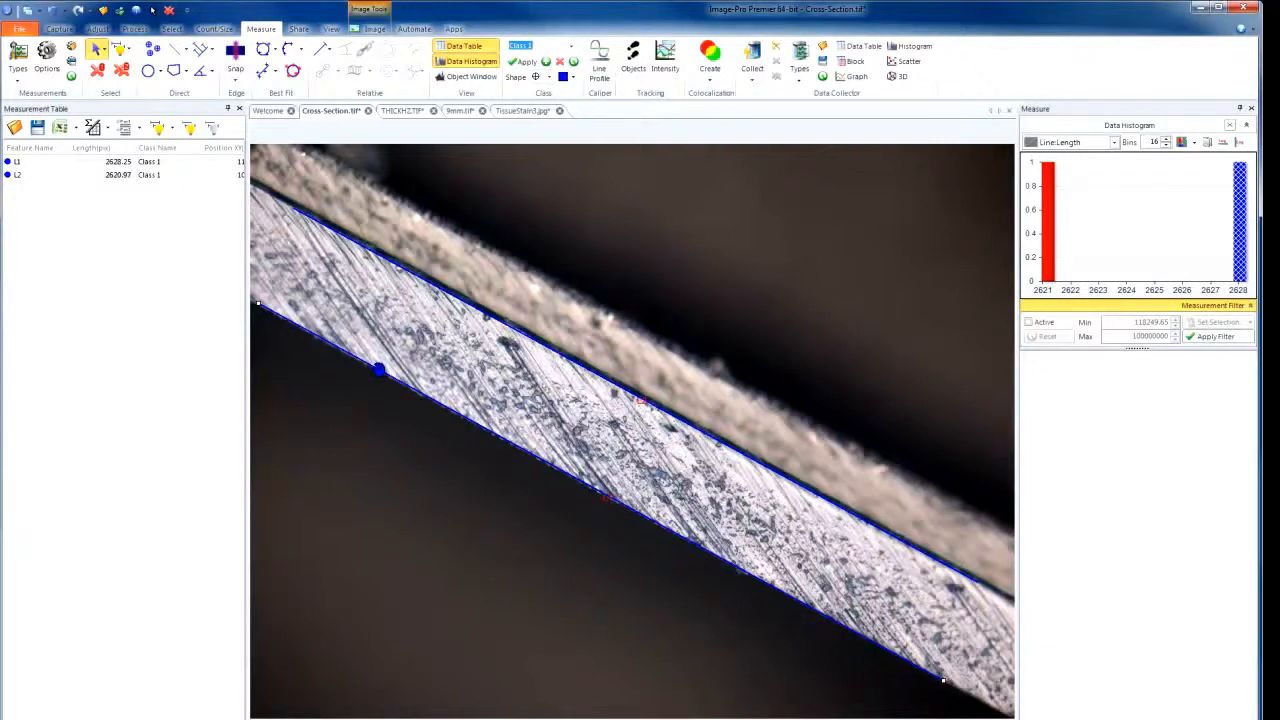
{"action": "left_click", "coordinate": [452, 298], "text": "ctrl"}
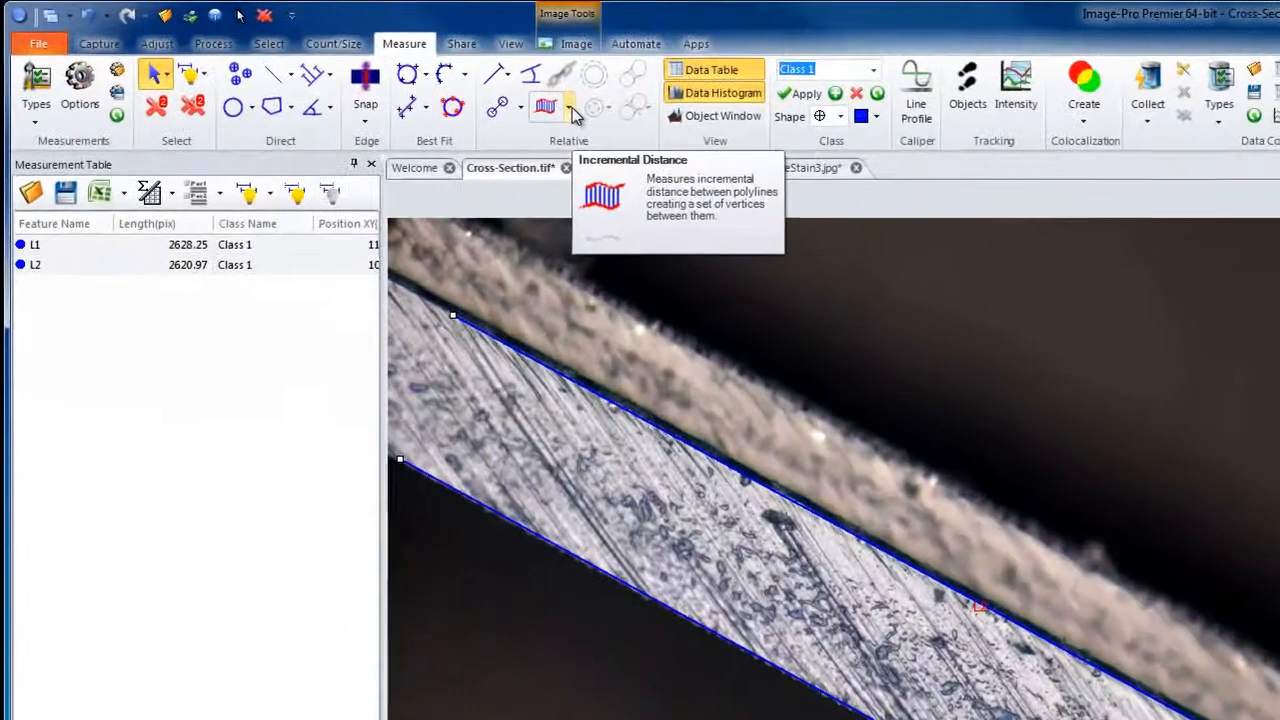
{"action": "left_click", "coordinate": [372, 75]}
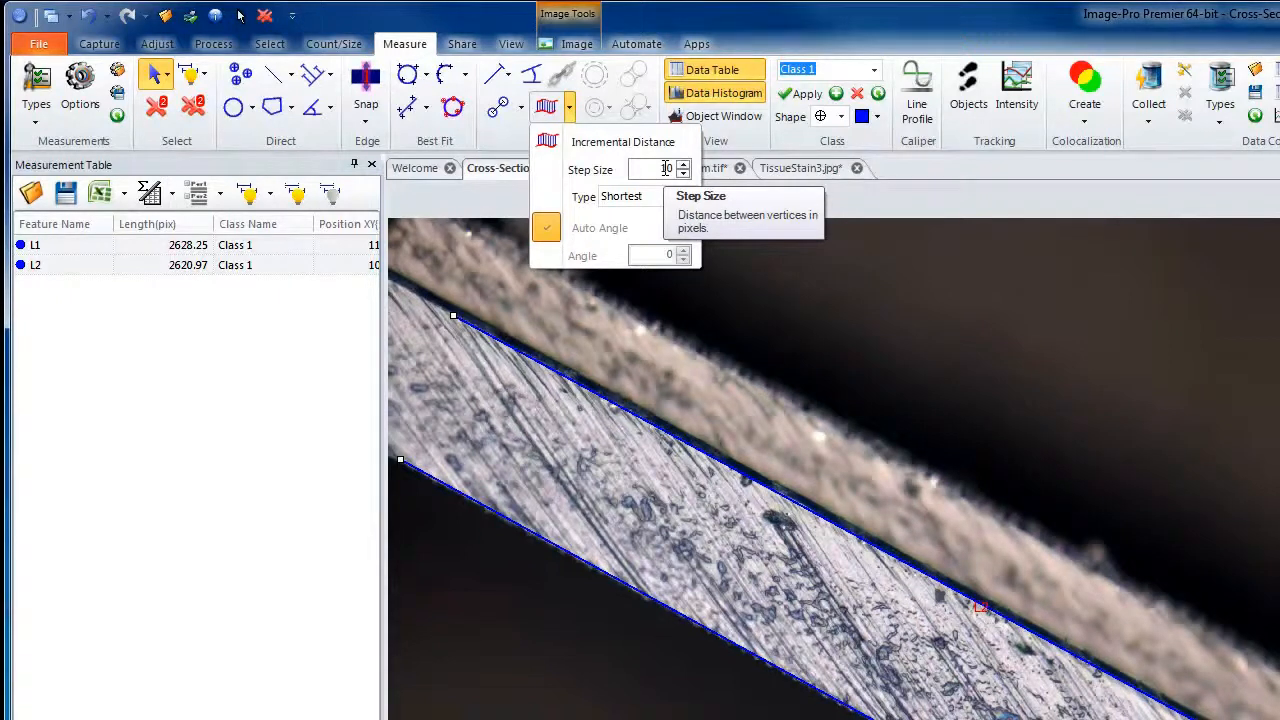
{"action": "left_click_drag", "start_coordinate": [666, 168], "coordinate": [640, 167]}
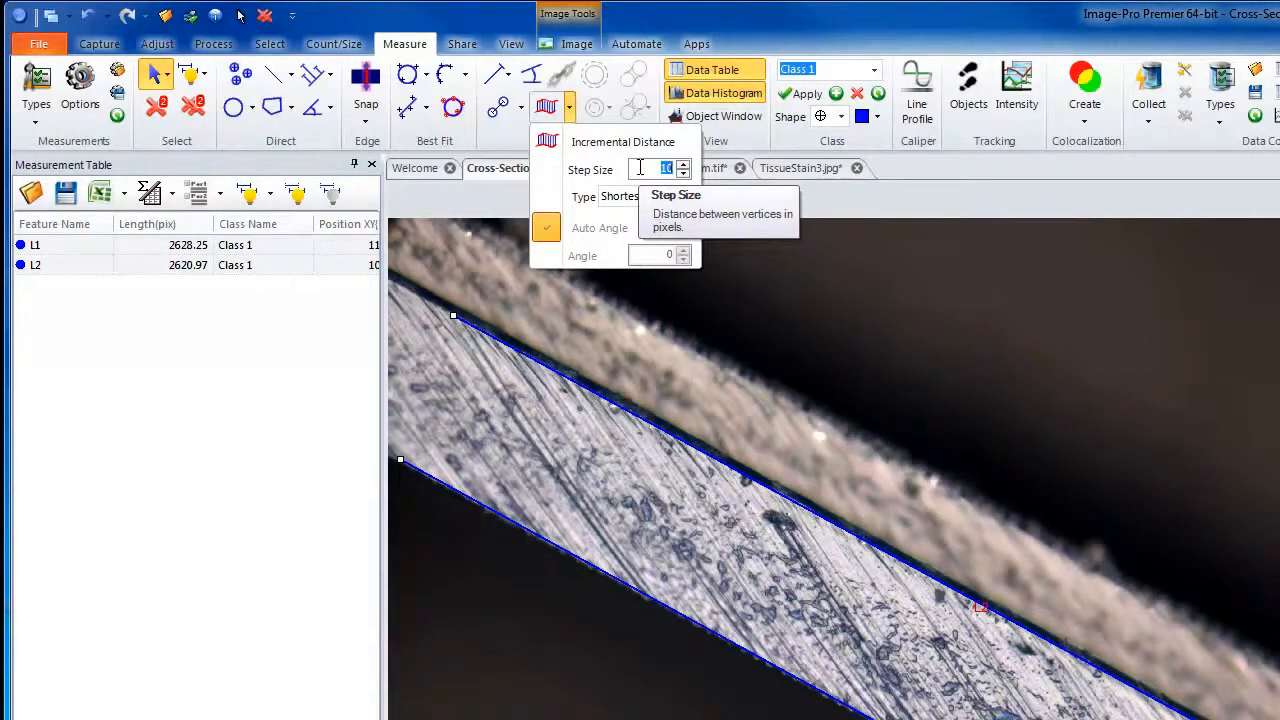
{"action": "left_click", "coordinate": [682, 175]}
{"action": "left_click", "coordinate": [682, 175]}
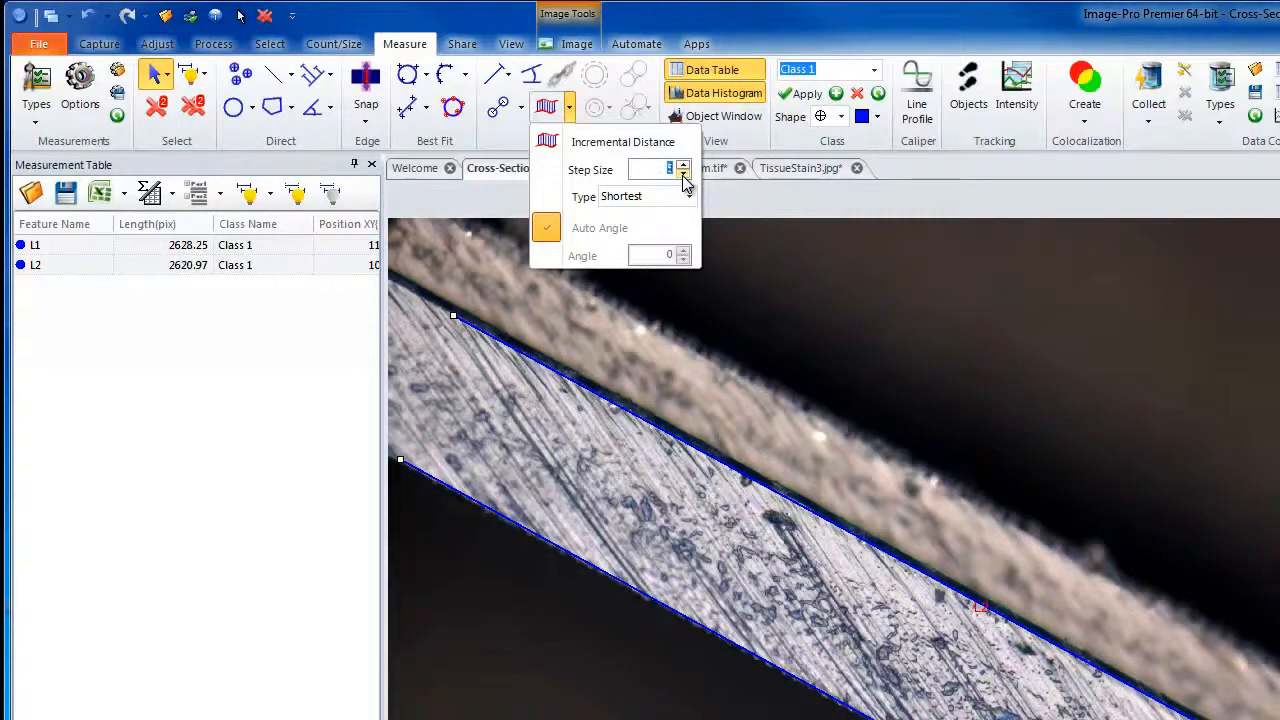
{"action": "left_click", "coordinate": [689, 197]}
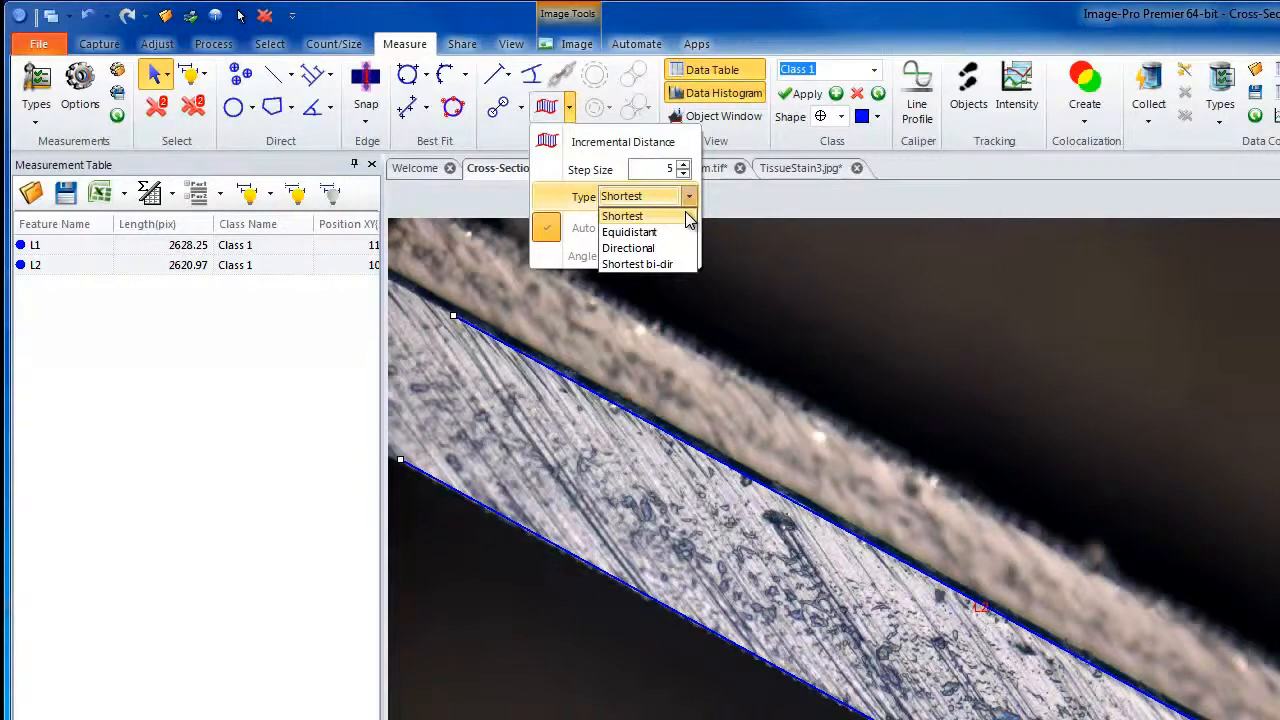
{"action": "left_click", "coordinate": [671, 220]}
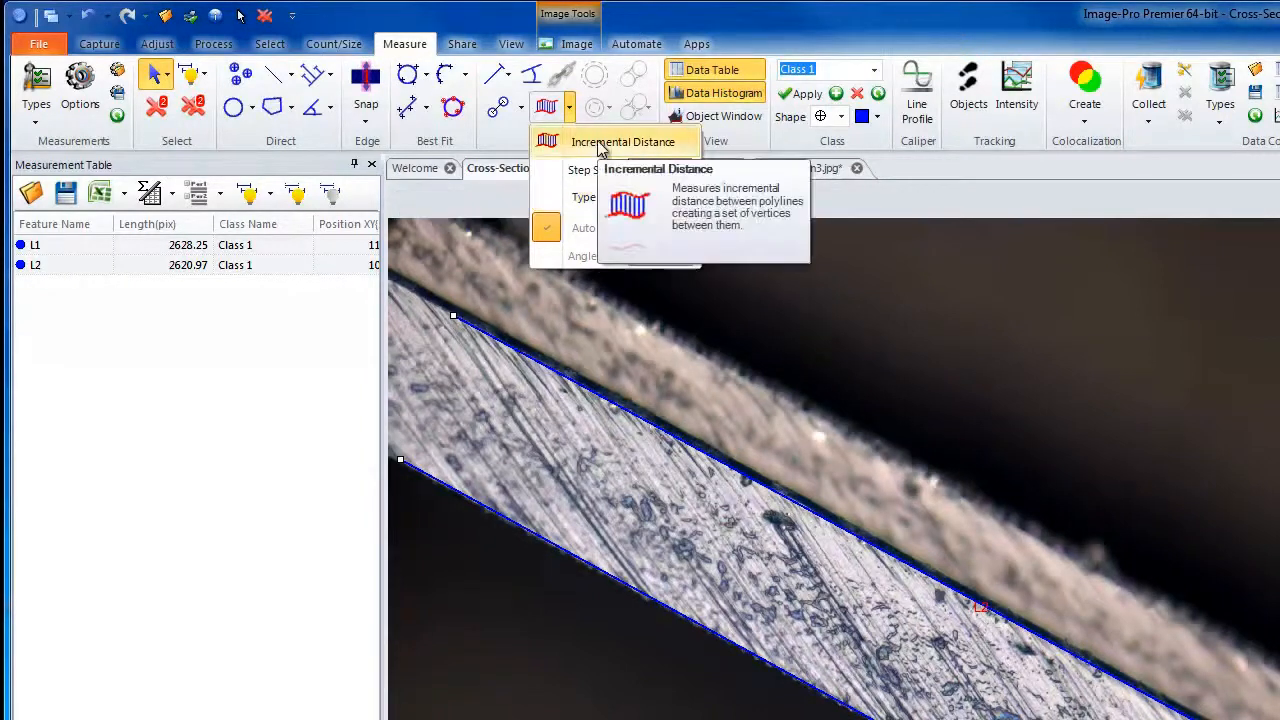
{"action": "left_click", "coordinate": [600, 147]}
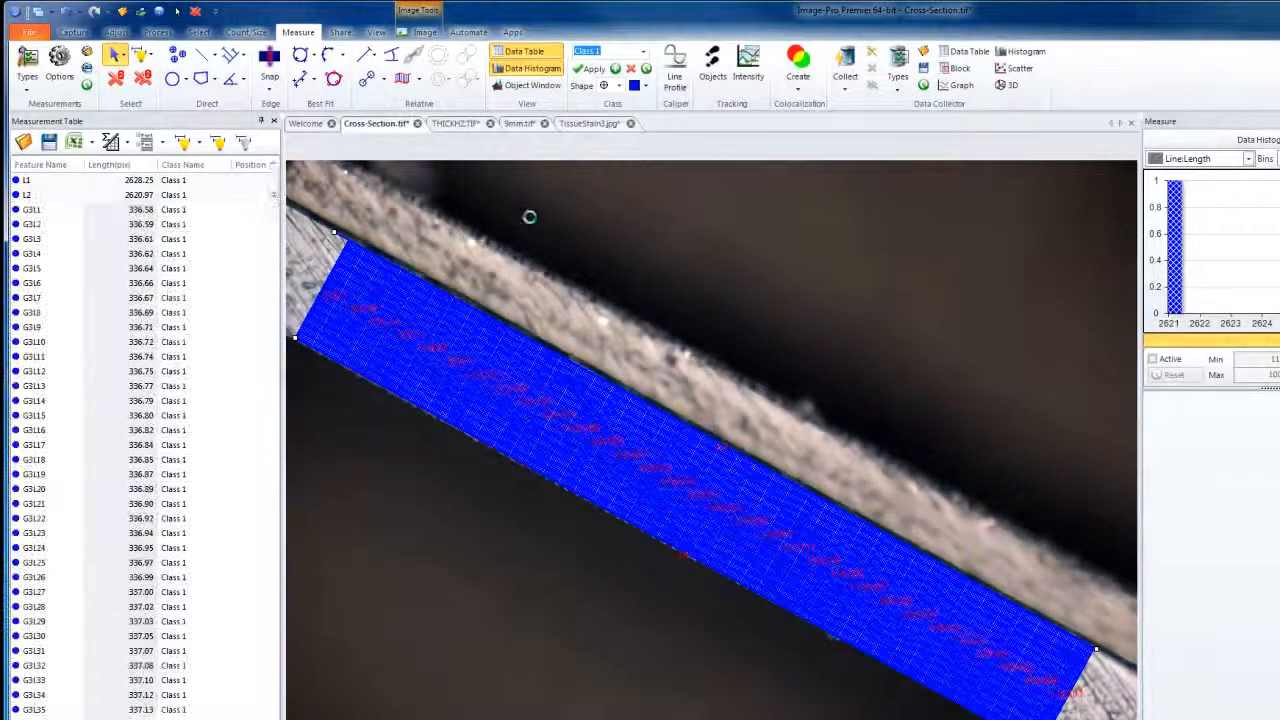
Inspect the spacing of the Shortest distance lines up close and undo that incremental measurement.
{"action": "scroll", "coordinate": [322, 279], "scroll_direction": "up", "scroll_amount": 3}
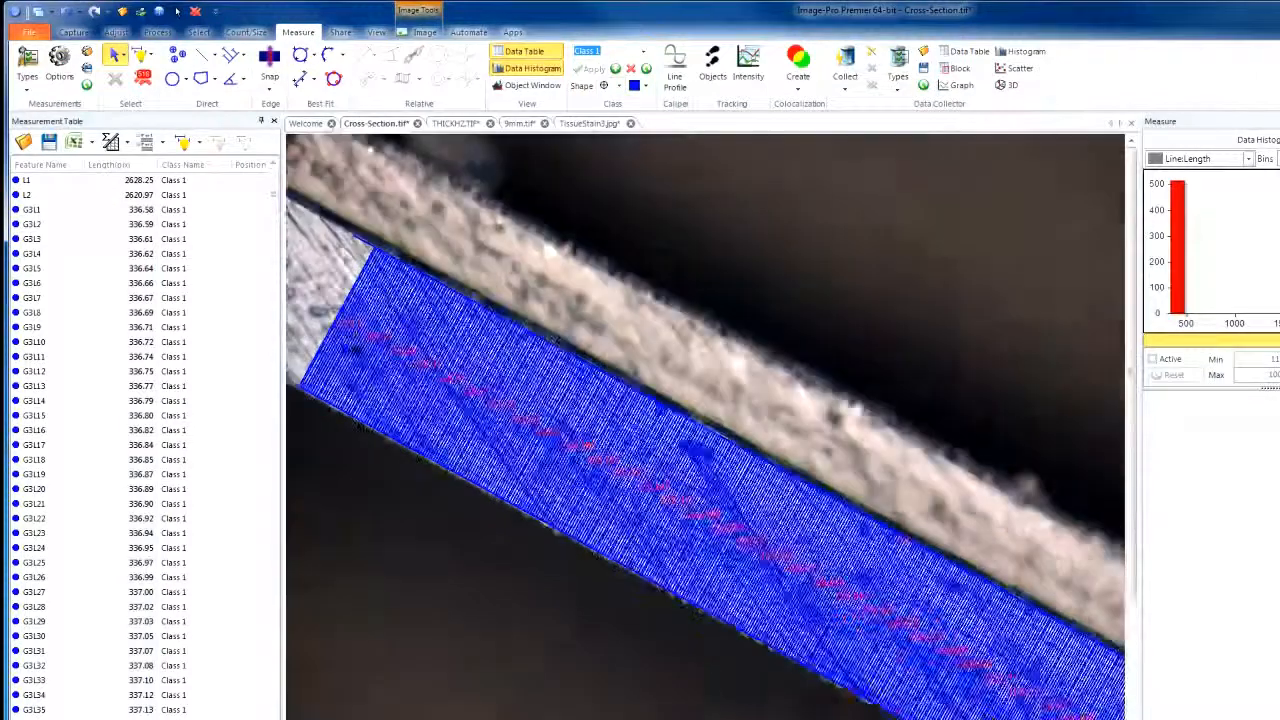
{"action": "scroll", "coordinate": [440, 484], "scroll_direction": "up", "scroll_amount": 1}
{"action": "scroll", "coordinate": [575, 485], "scroll_direction": "up", "scroll_amount": 1}
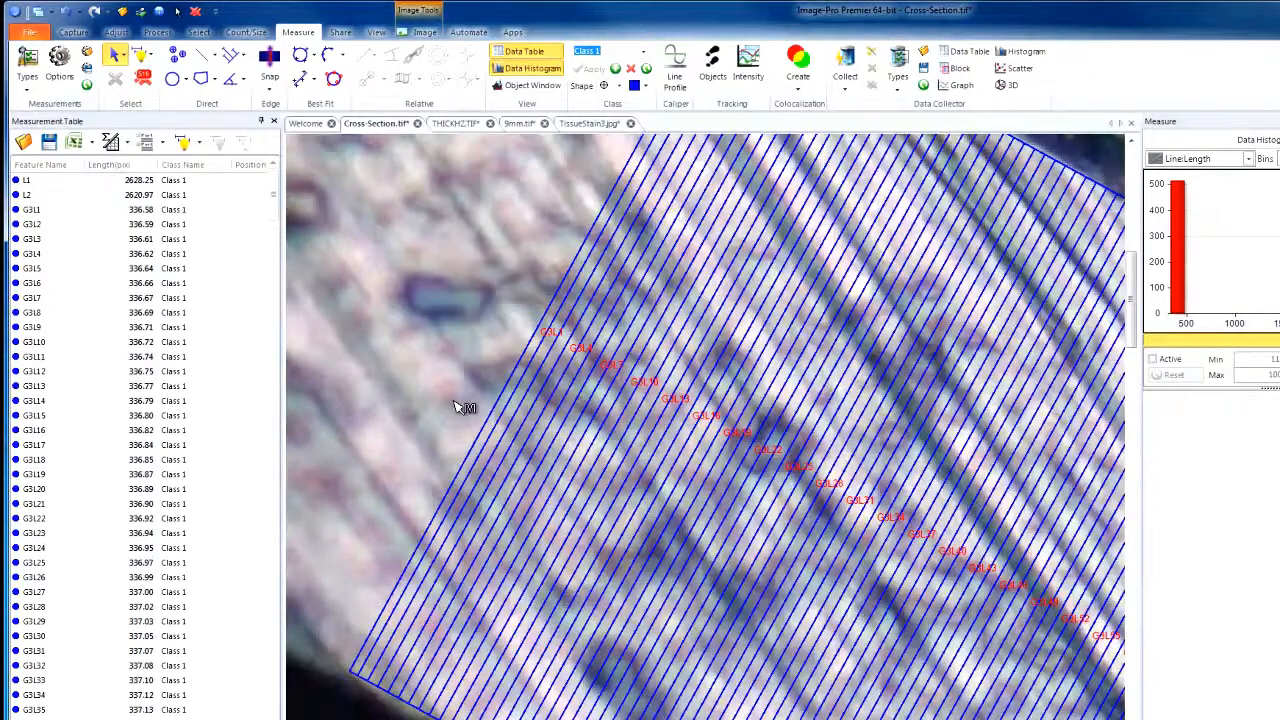
{"action": "scroll", "coordinate": [460, 406], "scroll_direction": "down", "scroll_amount": 5}
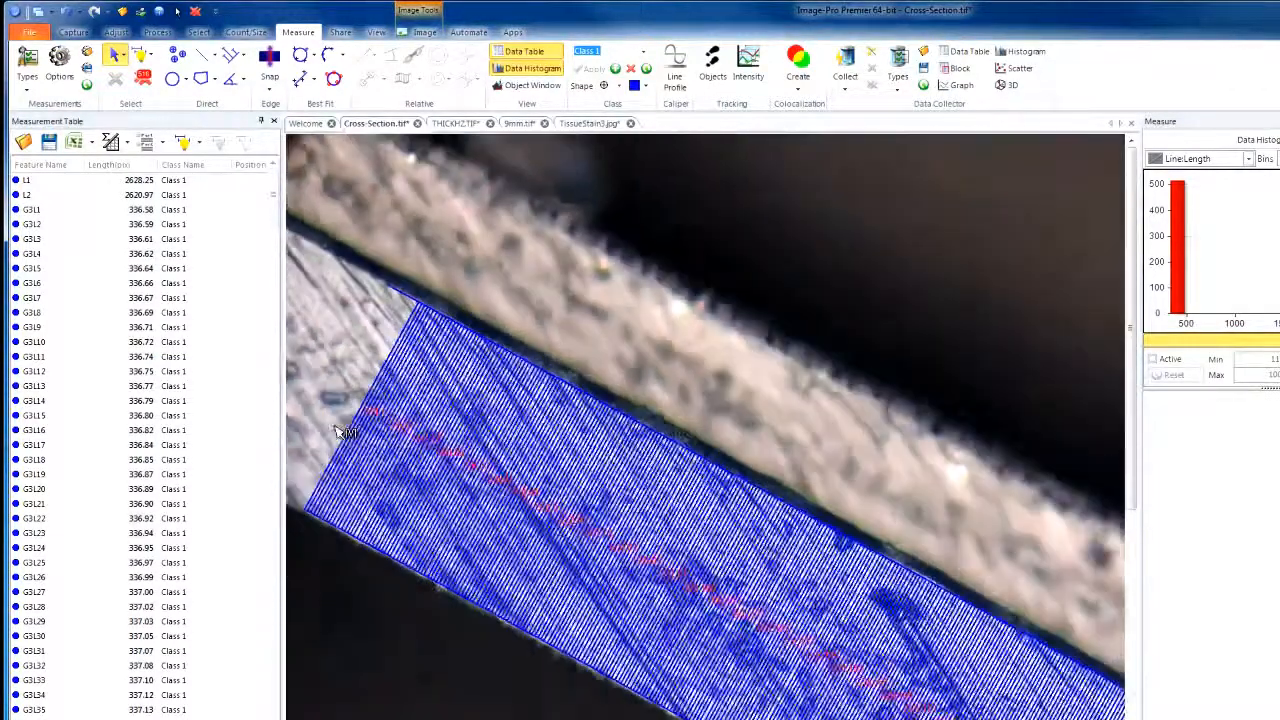
{"action": "scroll", "coordinate": [343, 432], "scroll_direction": "down", "scroll_amount": 2}
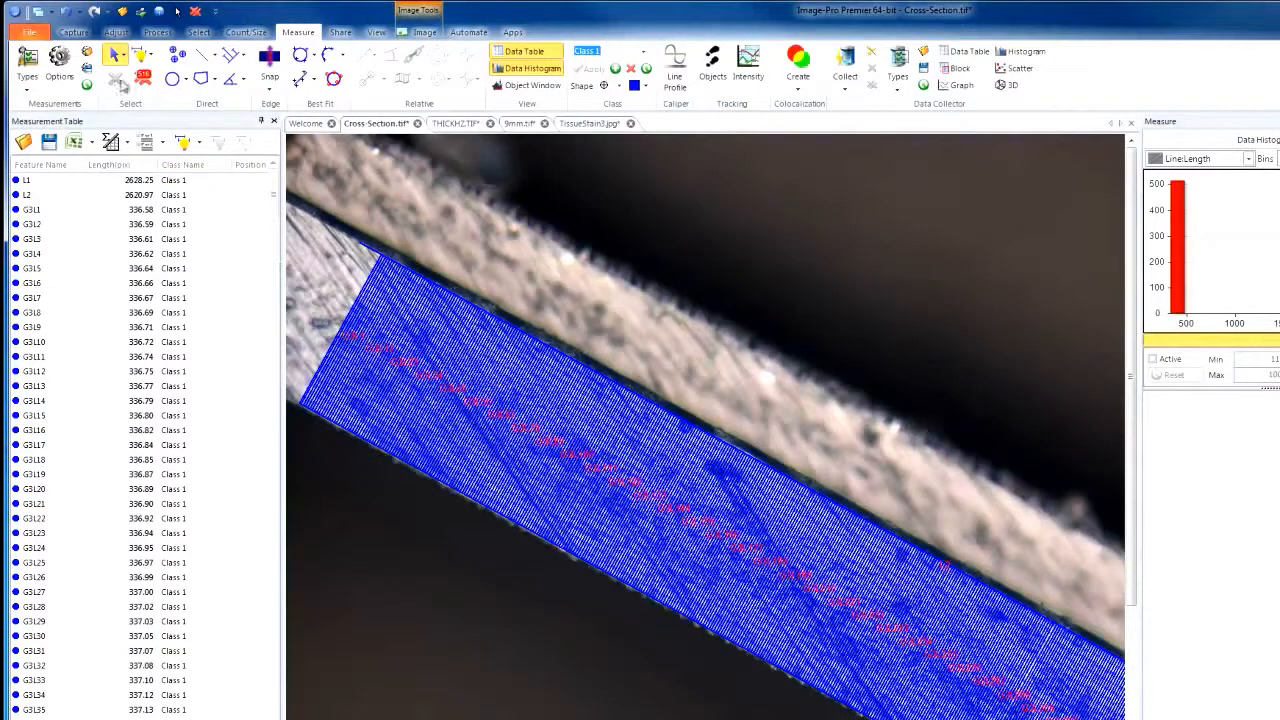
{"action": "left_click", "coordinate": [68, 14]}
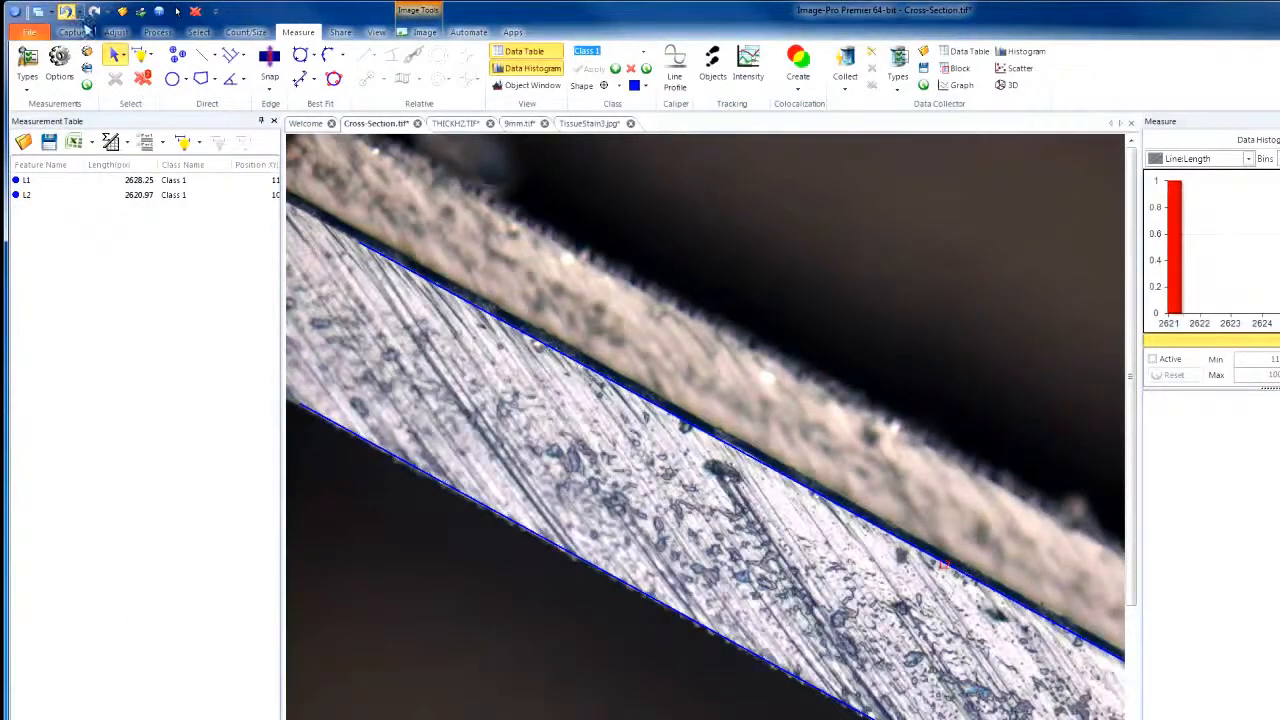
Select both edge lines and measure the incremental distance between them with the Equidistant type.
{"action": "left_click", "coordinate": [367, 442]}
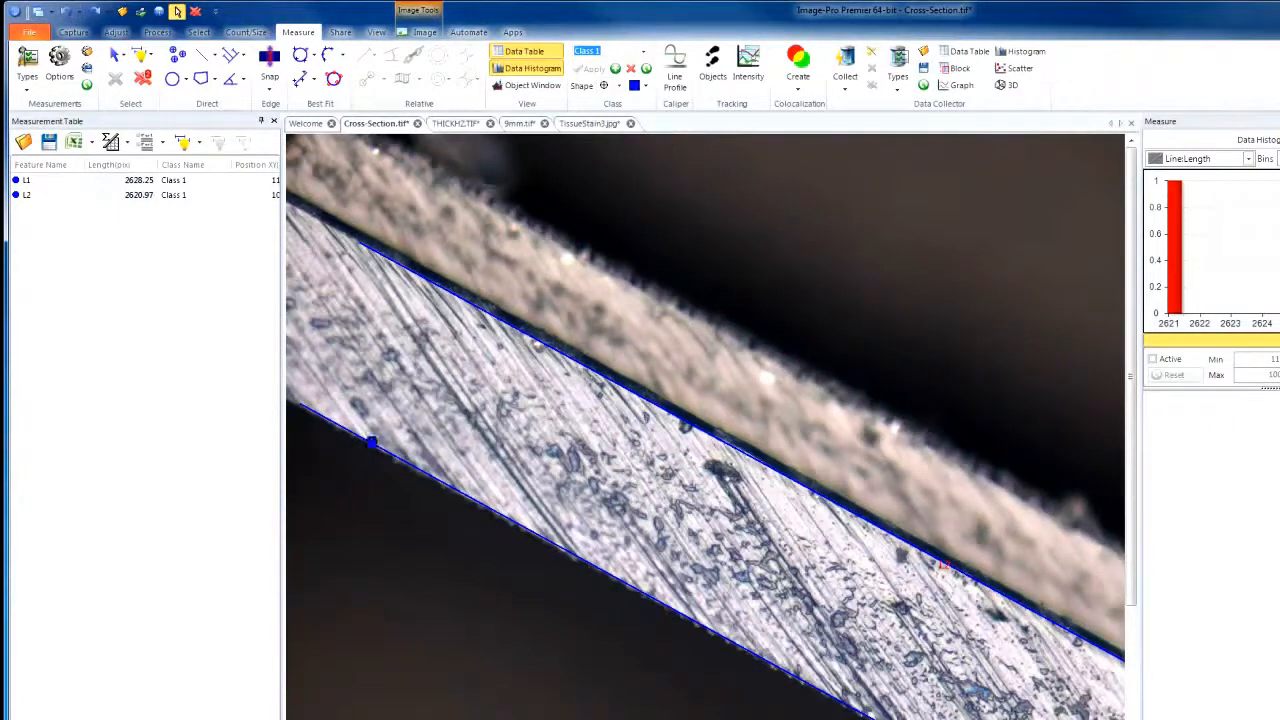
{"action": "left_click", "coordinate": [463, 301]}
{"action": "left_click", "coordinate": [419, 80]}
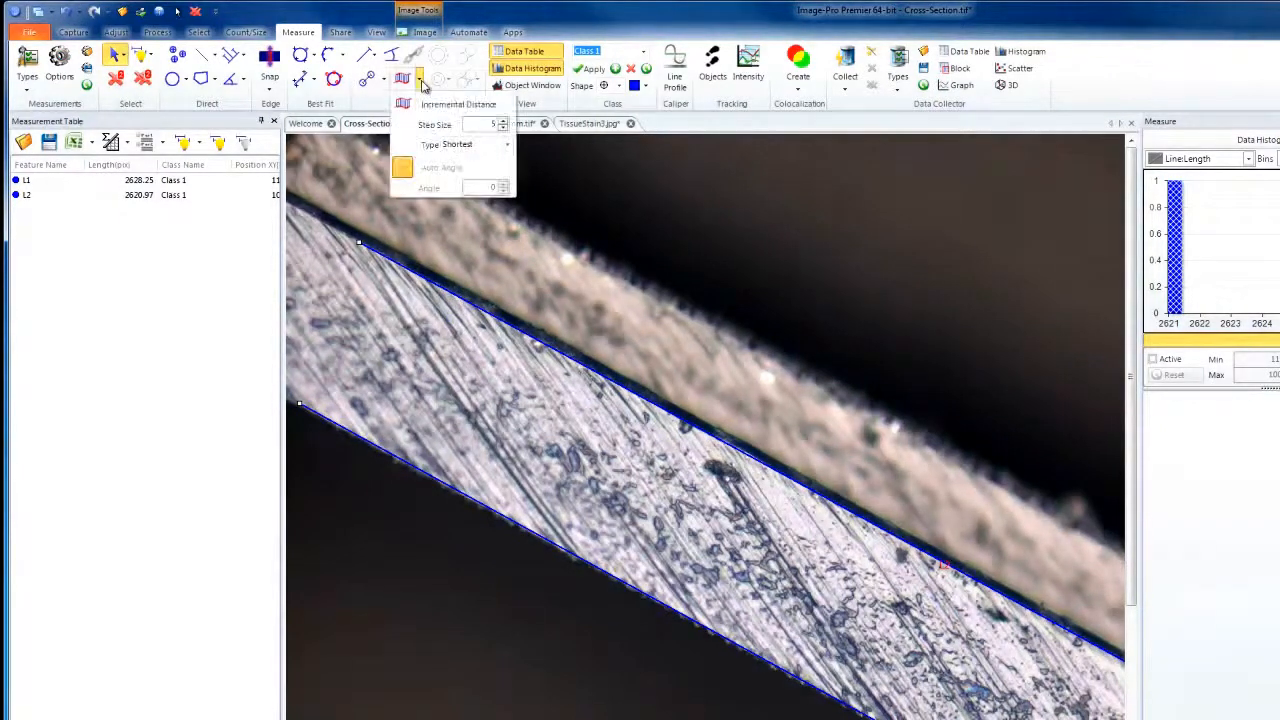
{"action": "left_click", "coordinate": [507, 145]}
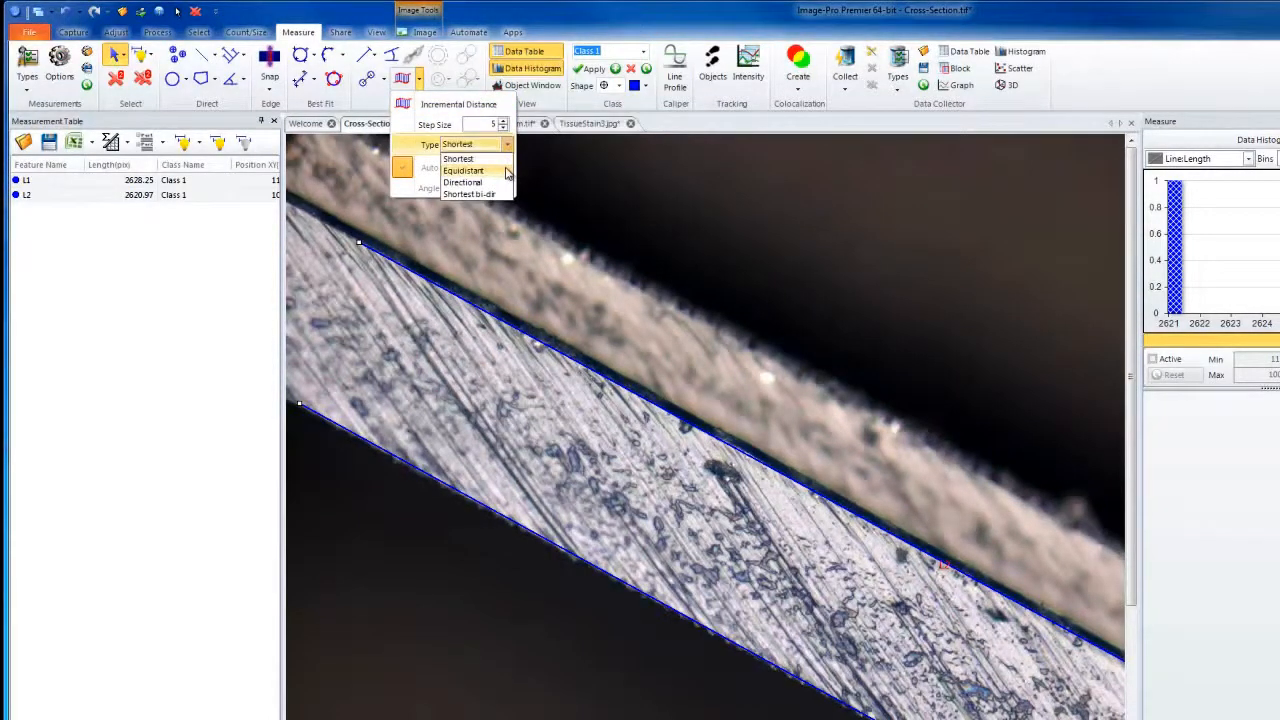
{"action": "left_click", "coordinate": [507, 172]}
{"action": "left_click", "coordinate": [431, 107]}
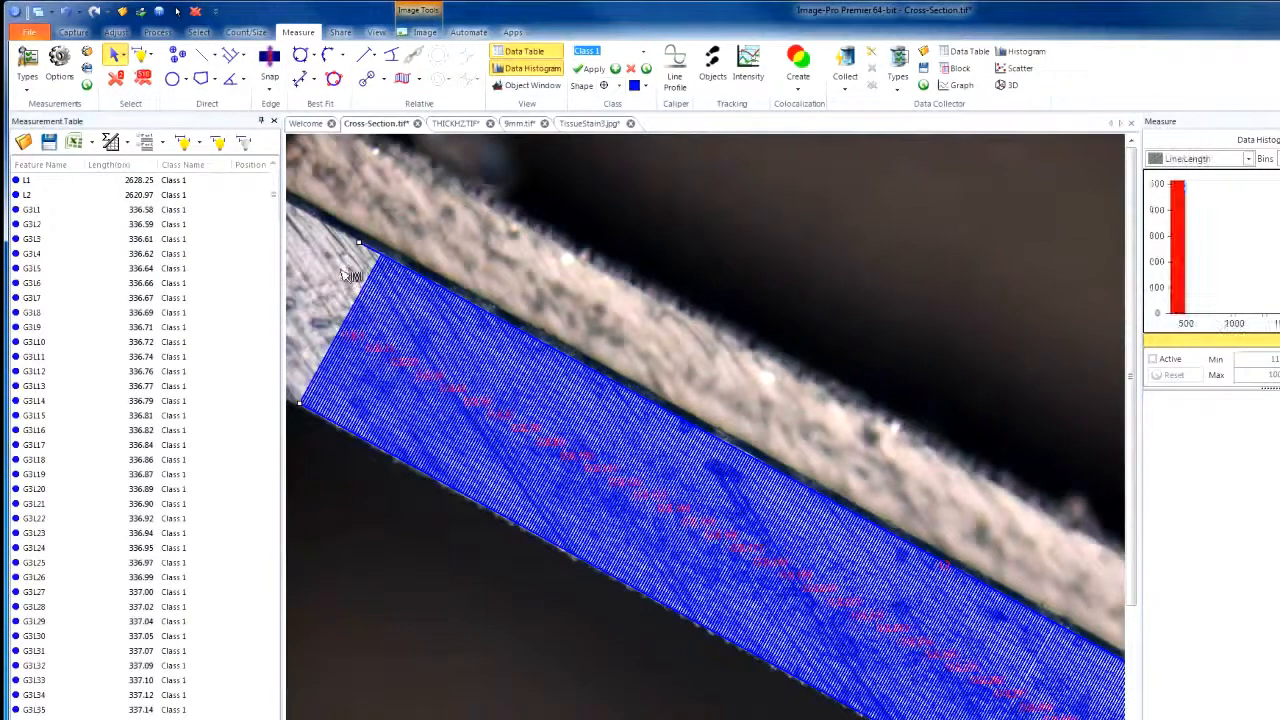
Inspect the Equidistant distance lines near the layer's left end and undo that measurement.
{"action": "scroll", "coordinate": [345, 295], "scroll_direction": "up", "scroll_amount": 2}
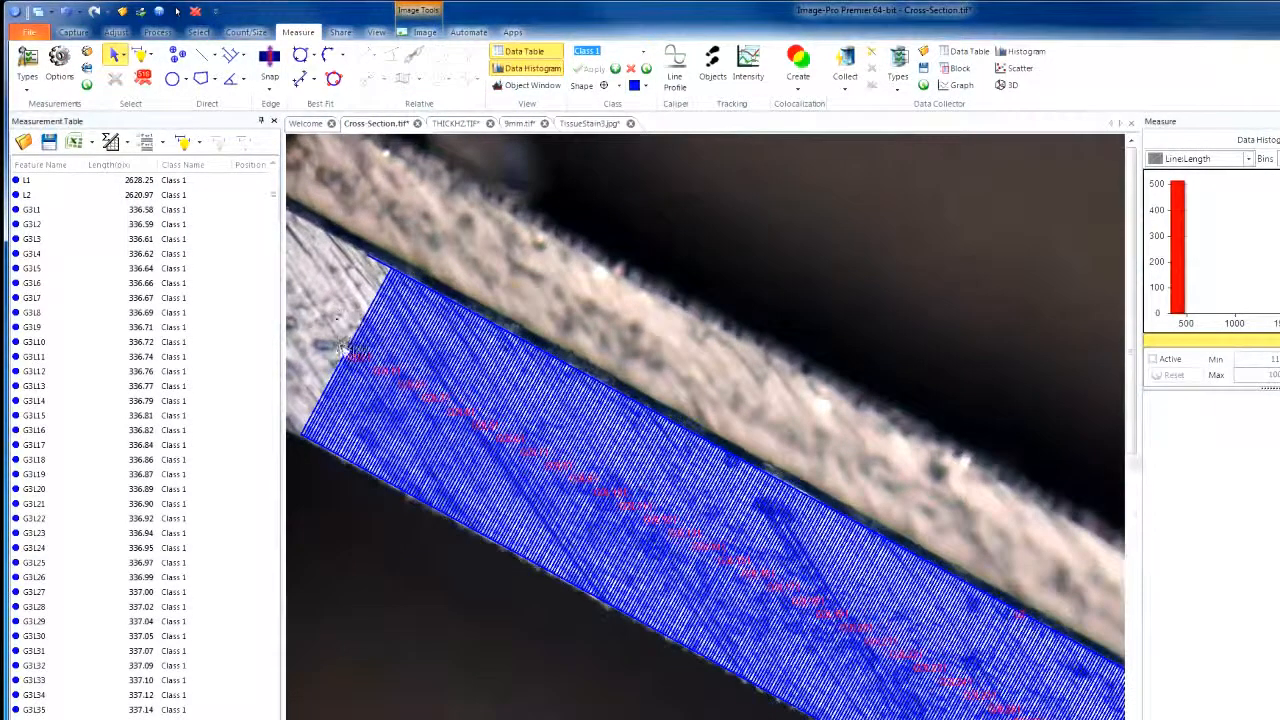
{"action": "scroll", "coordinate": [340, 410], "scroll_direction": "up", "scroll_amount": 1}
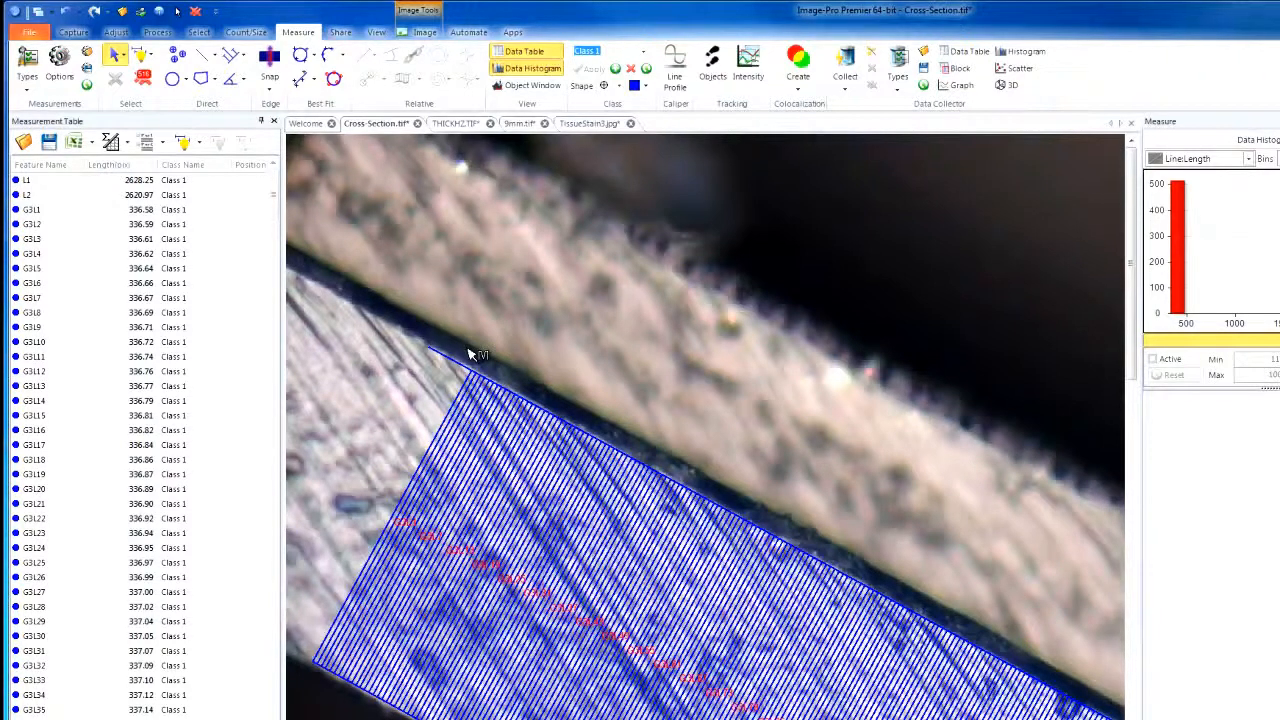
{"action": "left_click", "coordinate": [65, 11]}
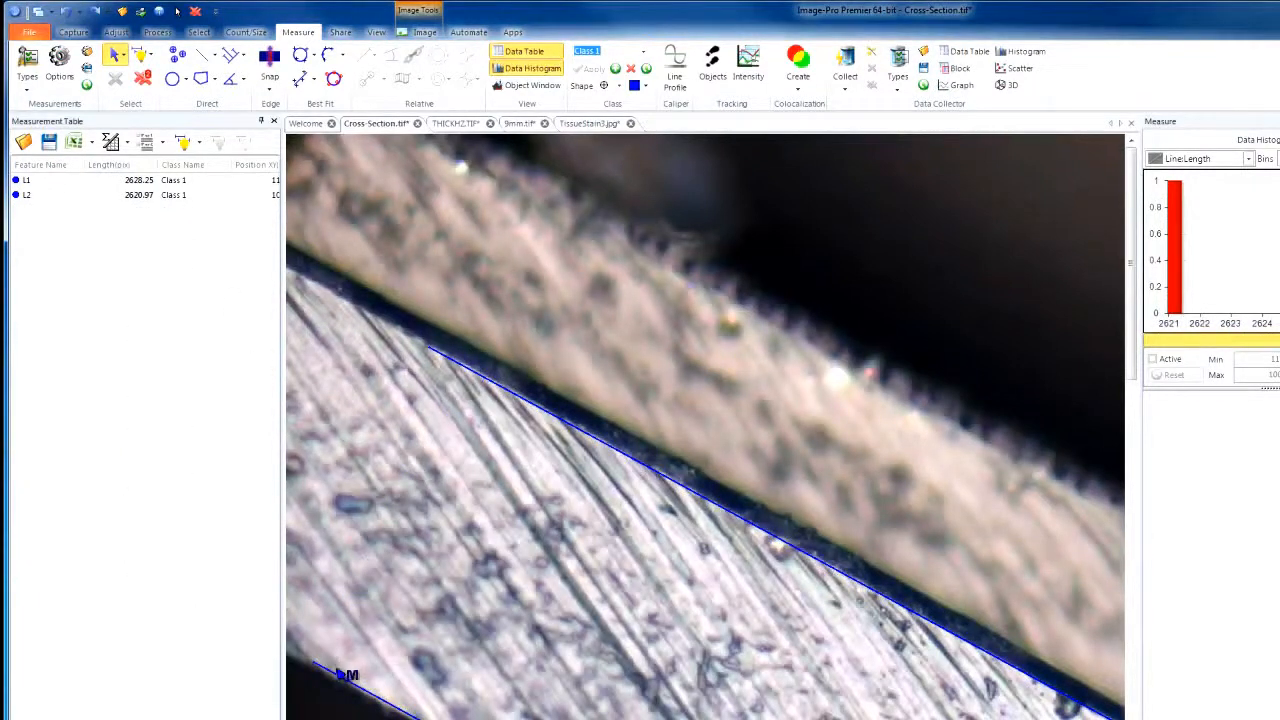
Reselect both edge lines and set the incremental distance type to Directional.
{"action": "left_click", "coordinate": [508, 392]}
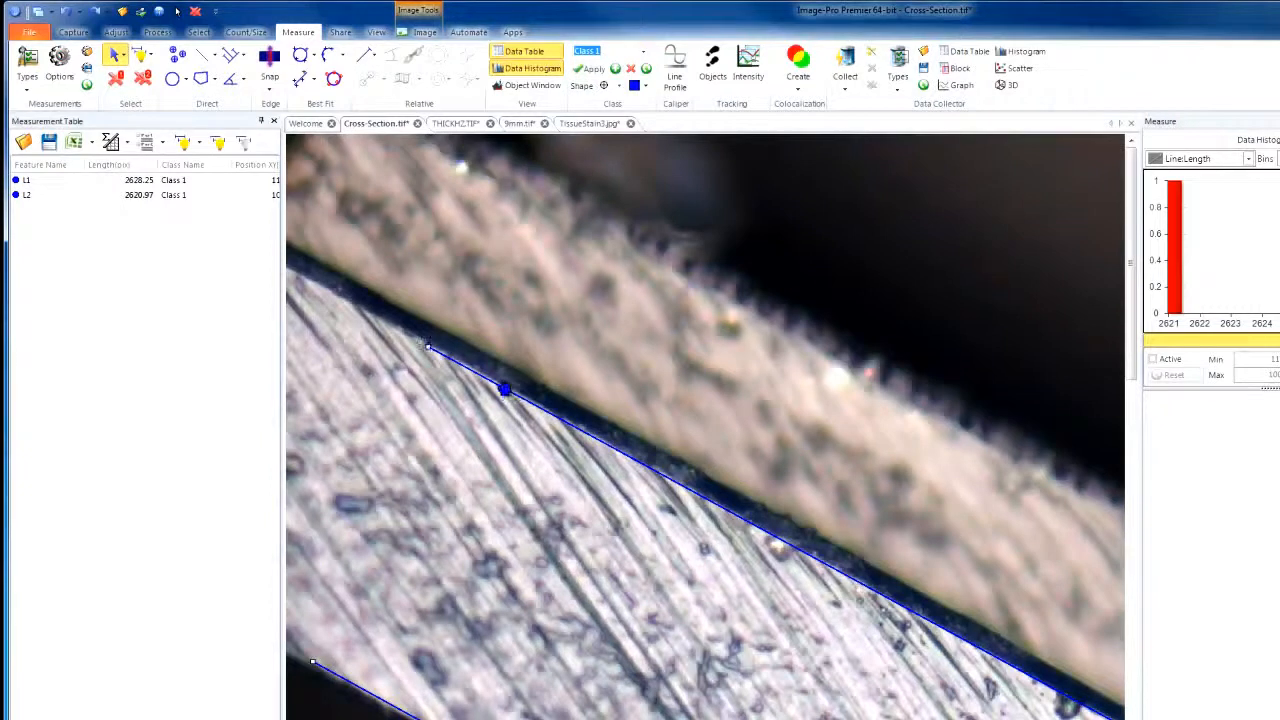
{"action": "left_click", "coordinate": [421, 82]}
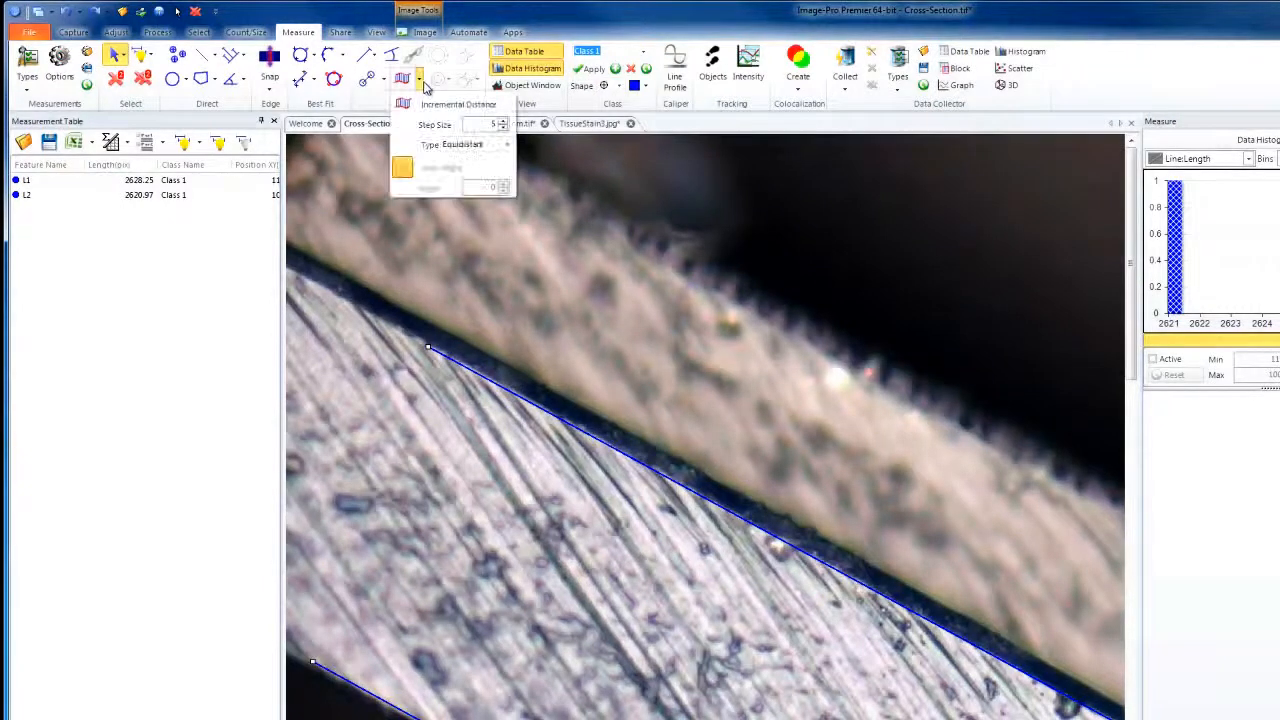
{"action": "left_click", "coordinate": [507, 146]}
{"action": "left_click", "coordinate": [498, 186]}
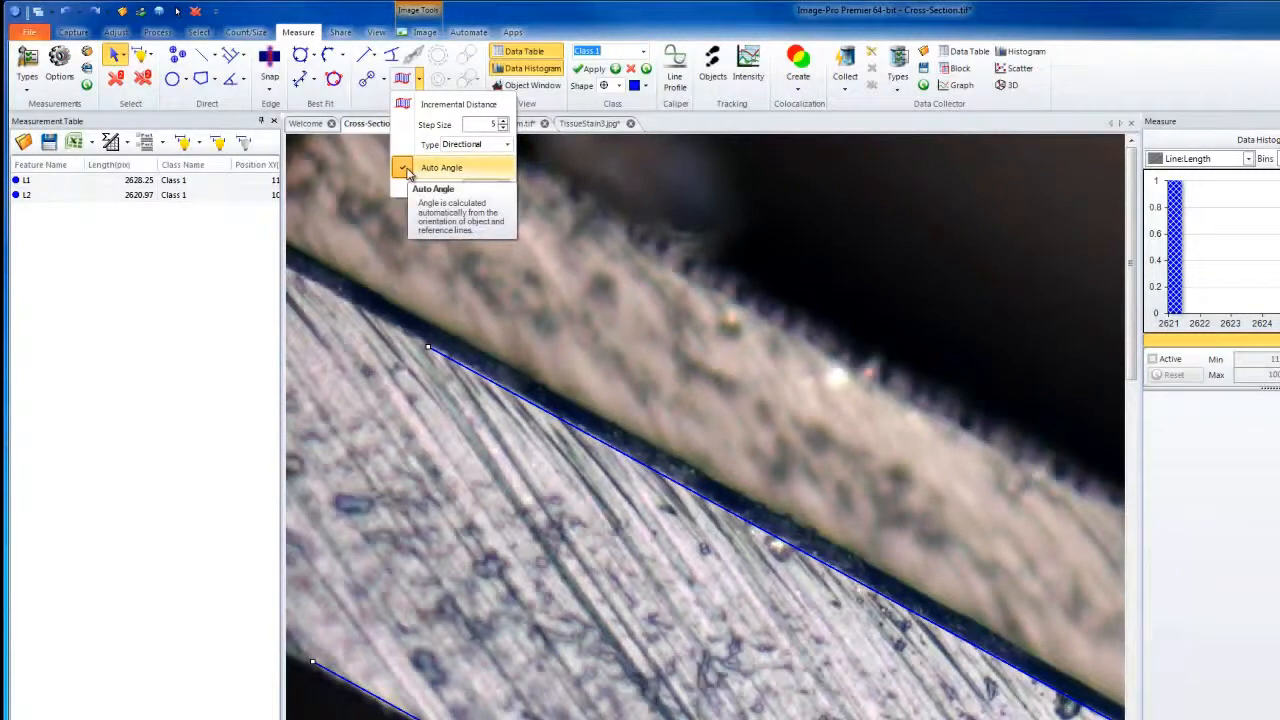
Try a manual angle for the directional measurement and restore Auto Angle.
{"action": "left_click", "coordinate": [474, 175]}
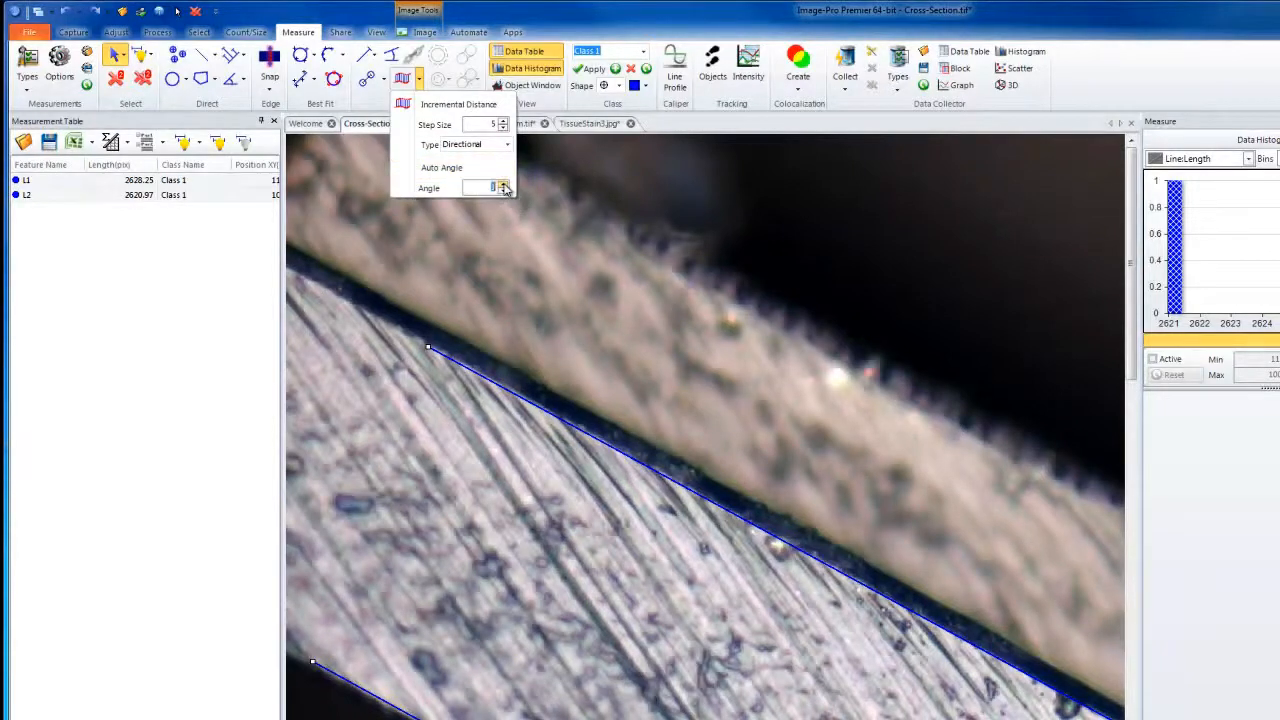
{"action": "left_click", "coordinate": [503, 185]}
{"action": "left_click", "coordinate": [503, 185]}
{"action": "left_click", "coordinate": [408, 169]}
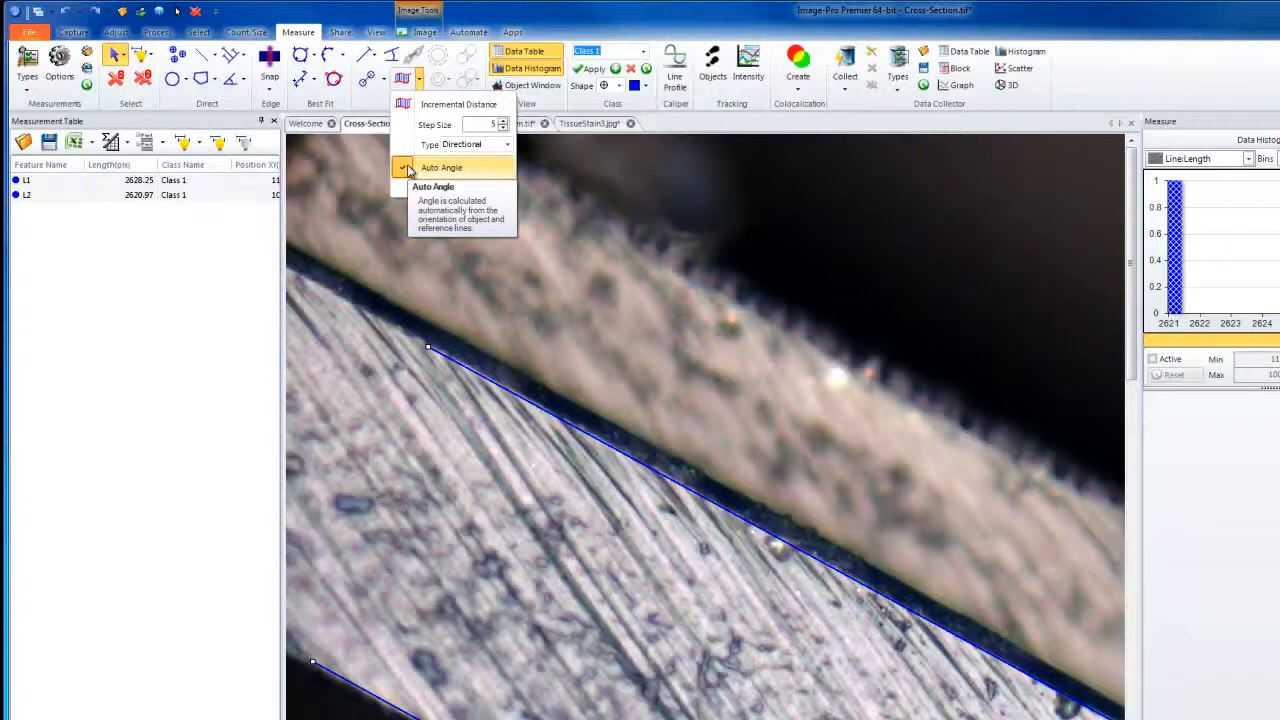
Measure the Directional incremental distance between the edge lines with a step size of 20, and select both edge lines in the measurement table.
{"action": "left_click", "coordinate": [503, 129]}
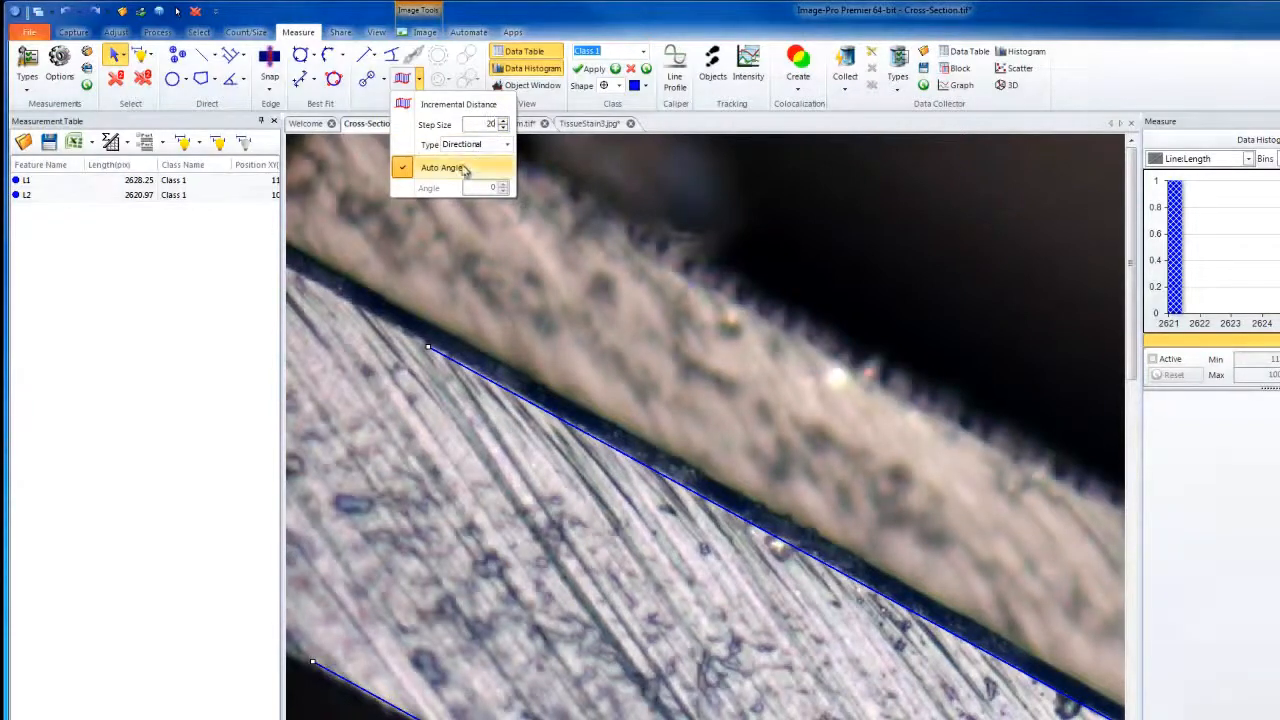
{"action": "left_click", "coordinate": [455, 104]}
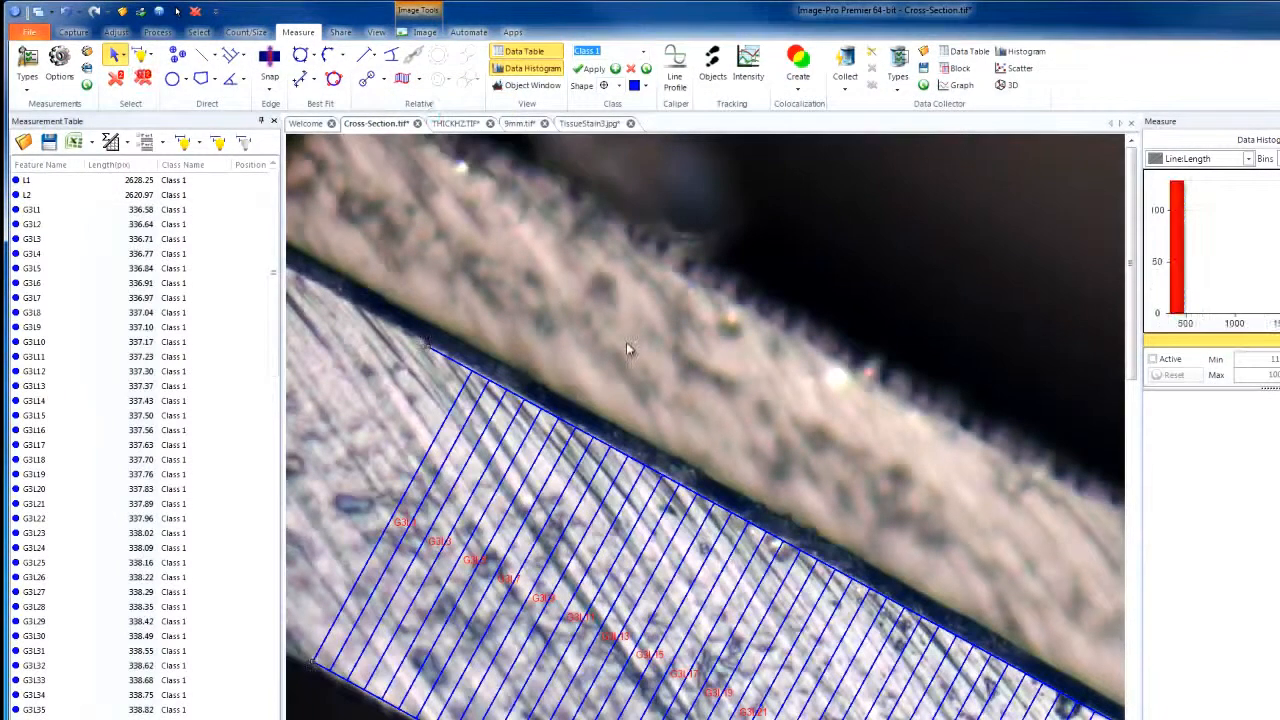
{"action": "scroll", "coordinate": [626, 341], "scroll_direction": "down", "scroll_amount": 3}
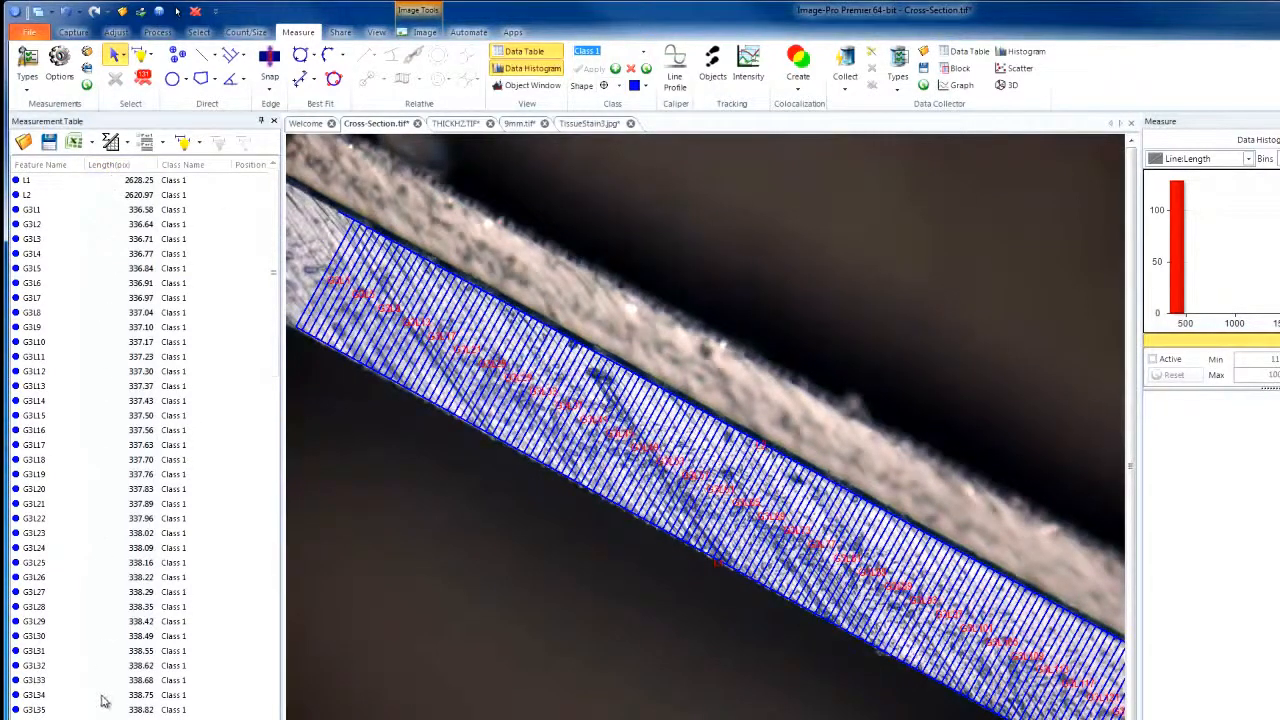
{"action": "left_click", "coordinate": [66, 182]}
{"action": "left_click", "coordinate": [63, 196]}
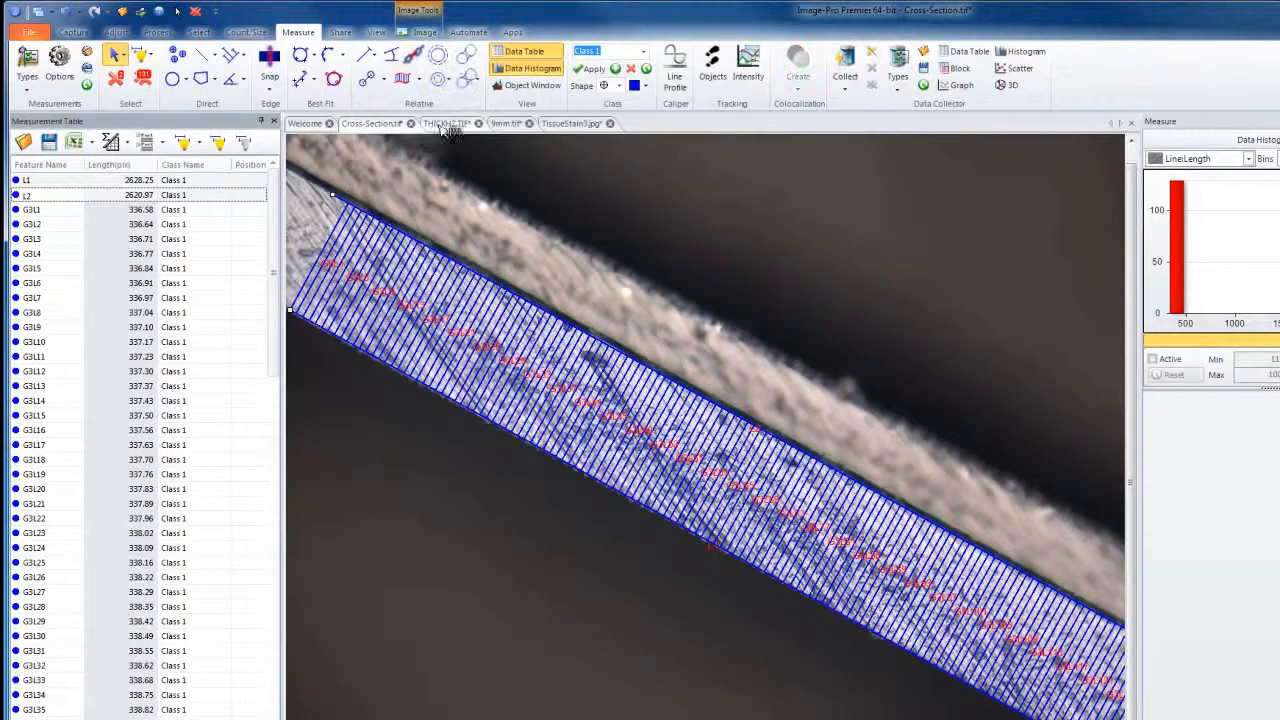
In the THICKHZ.TIF image, trace the upper edge of the light grey layer with a polyline across the full image width.
{"action": "left_click", "coordinate": [445, 124]}
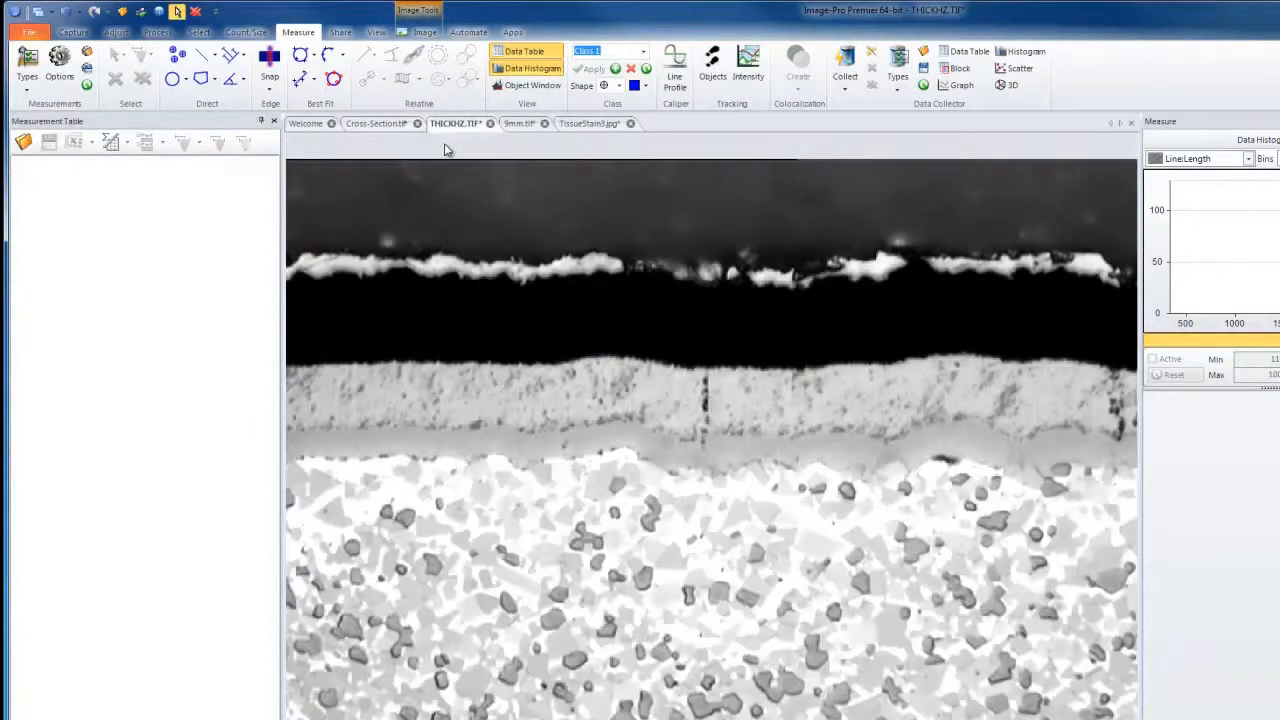
{"action": "left_click", "coordinate": [214, 57]}
{"action": "left_click", "coordinate": [240, 127]}
{"action": "left_click", "coordinate": [292, 366]}
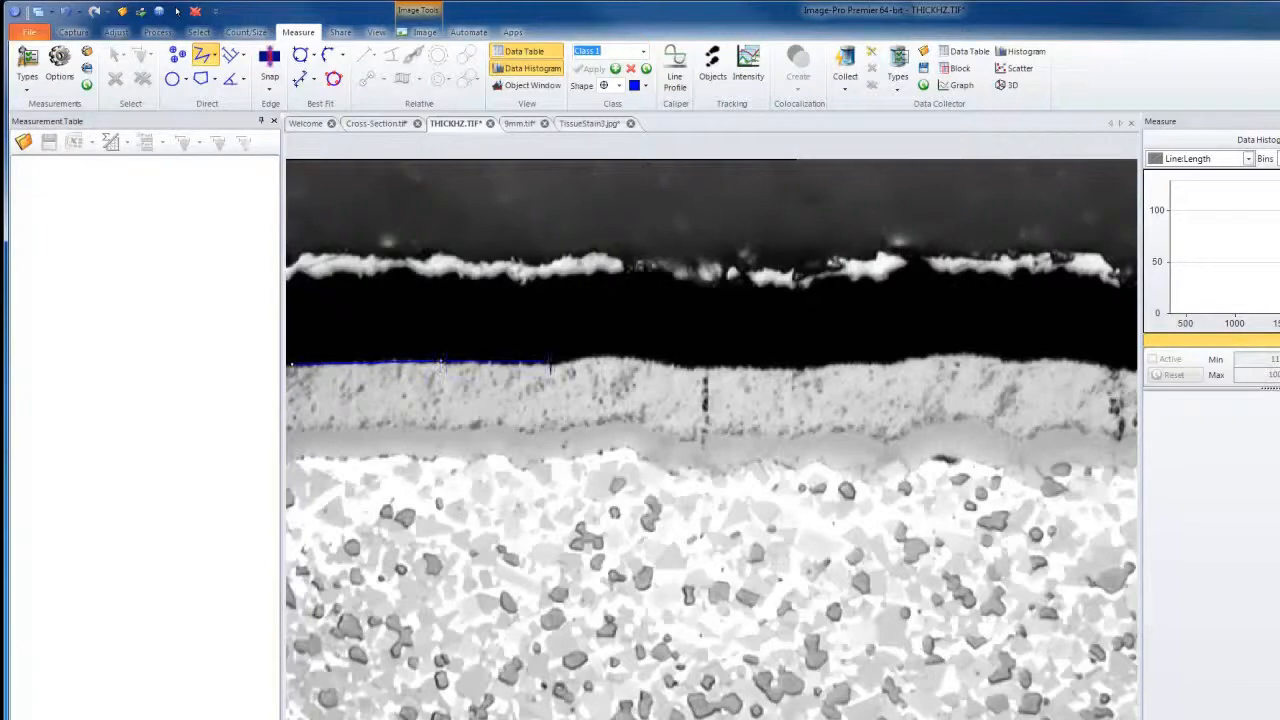
{"action": "left_click", "coordinate": [611, 357]}
{"action": "left_click", "coordinate": [686, 367]}
{"action": "left_click", "coordinate": [779, 366]}
{"action": "left_click", "coordinate": [851, 362]}
{"action": "left_click", "coordinate": [907, 357]}
{"action": "left_click", "coordinate": [972, 355]}
{"action": "left_click", "coordinate": [1019, 362]}
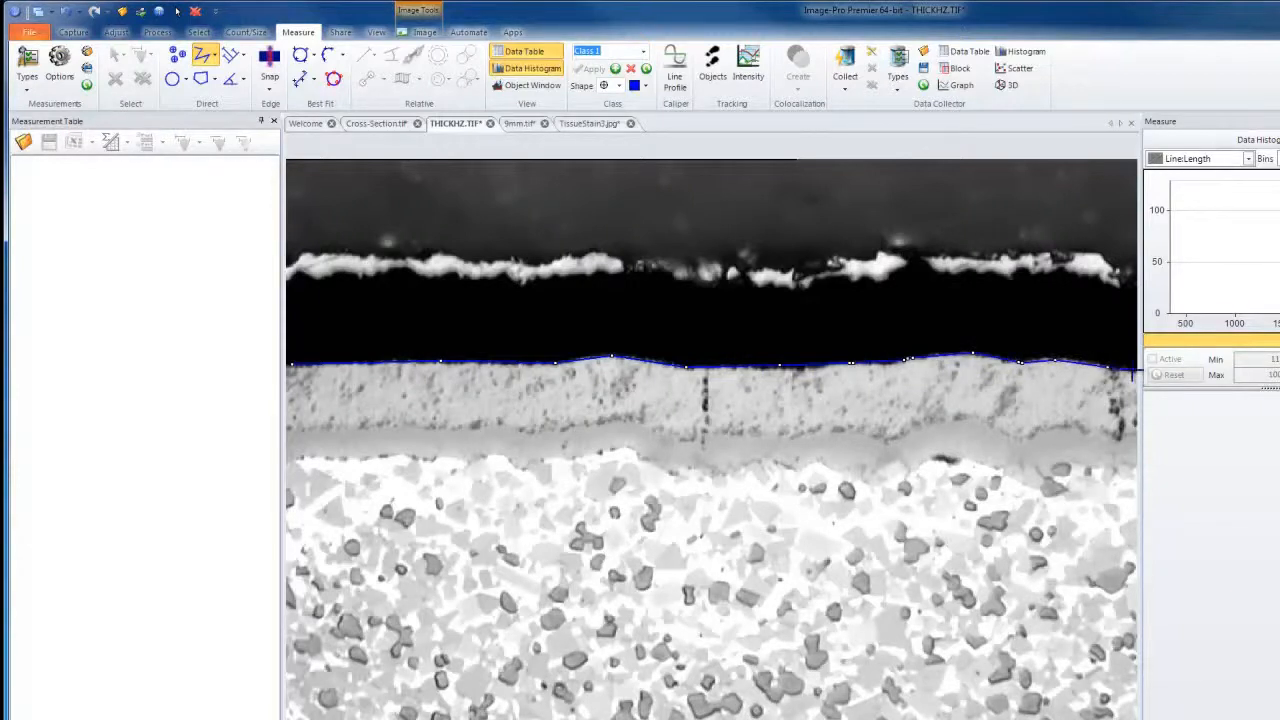
{"action": "right_click", "coordinate": [1132, 372]}
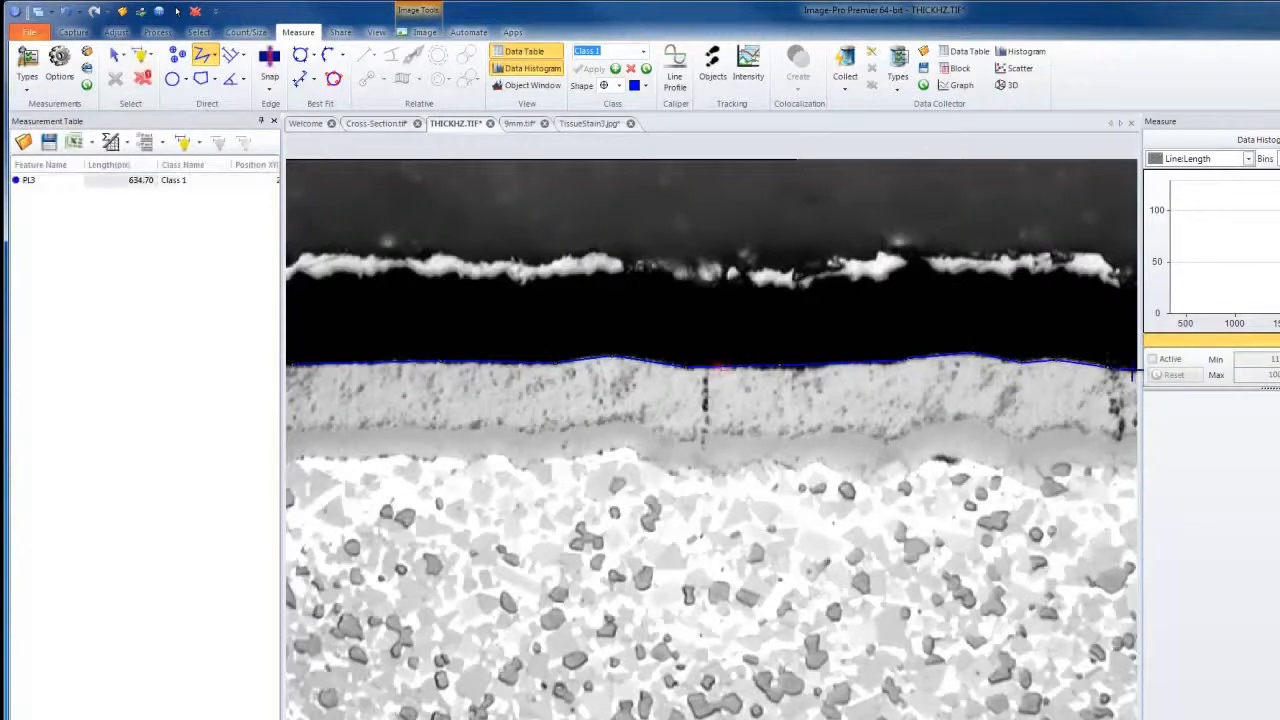
Trace the layer's irregular lower edge with a second polyline across the full image width.
{"action": "left_click", "coordinate": [289, 429]}
{"action": "left_click", "coordinate": [398, 431]}
{"action": "left_click", "coordinate": [449, 431]}
{"action": "left_click", "coordinate": [510, 425]}
{"action": "left_click", "coordinate": [548, 435]}
{"action": "left_click", "coordinate": [638, 418]}
{"action": "left_click", "coordinate": [716, 438]}
{"action": "left_click", "coordinate": [763, 436]}
{"action": "left_click", "coordinate": [808, 440]}
{"action": "left_click", "coordinate": [863, 433]}
{"action": "left_click", "coordinate": [890, 440]}
{"action": "left_click", "coordinate": [919, 434]}
{"action": "left_click", "coordinate": [987, 422]}
{"action": "left_click_drag", "start_coordinate": [1032, 438], "coordinate": [1128, 437]}
{"action": "right_click", "coordinate": [1130, 437]}
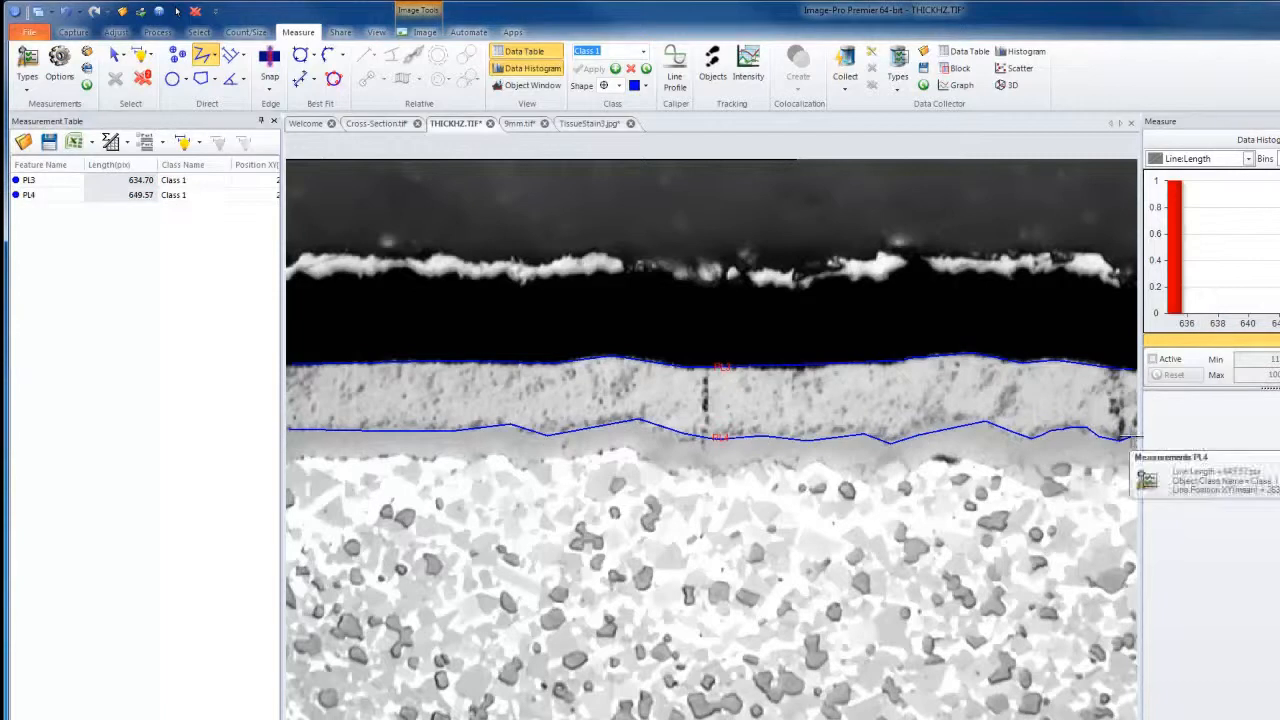
Select both edge polylines and measure the Directional incremental distance between them with Auto Angle.
{"action": "left_click", "coordinate": [116, 55]}
{"action": "left_click", "coordinate": [512, 427]}
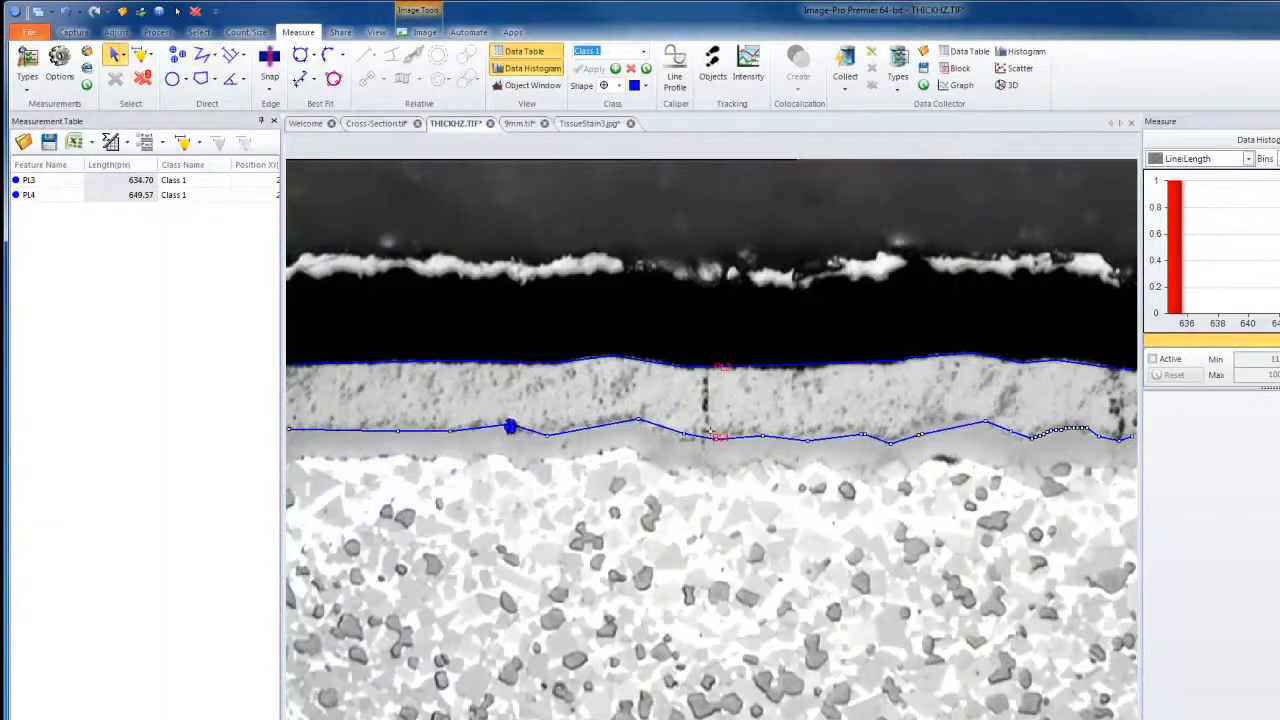
{"action": "left_click", "coordinate": [513, 365]}
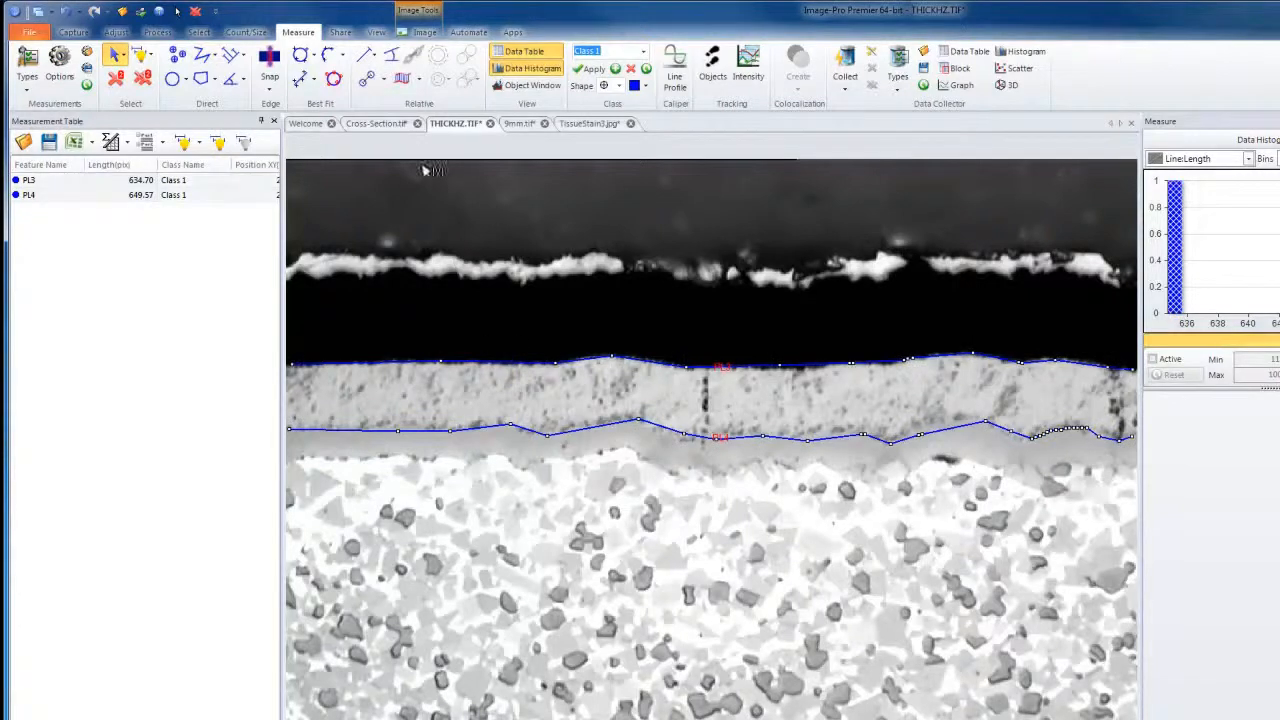
{"action": "left_click", "coordinate": [421, 84]}
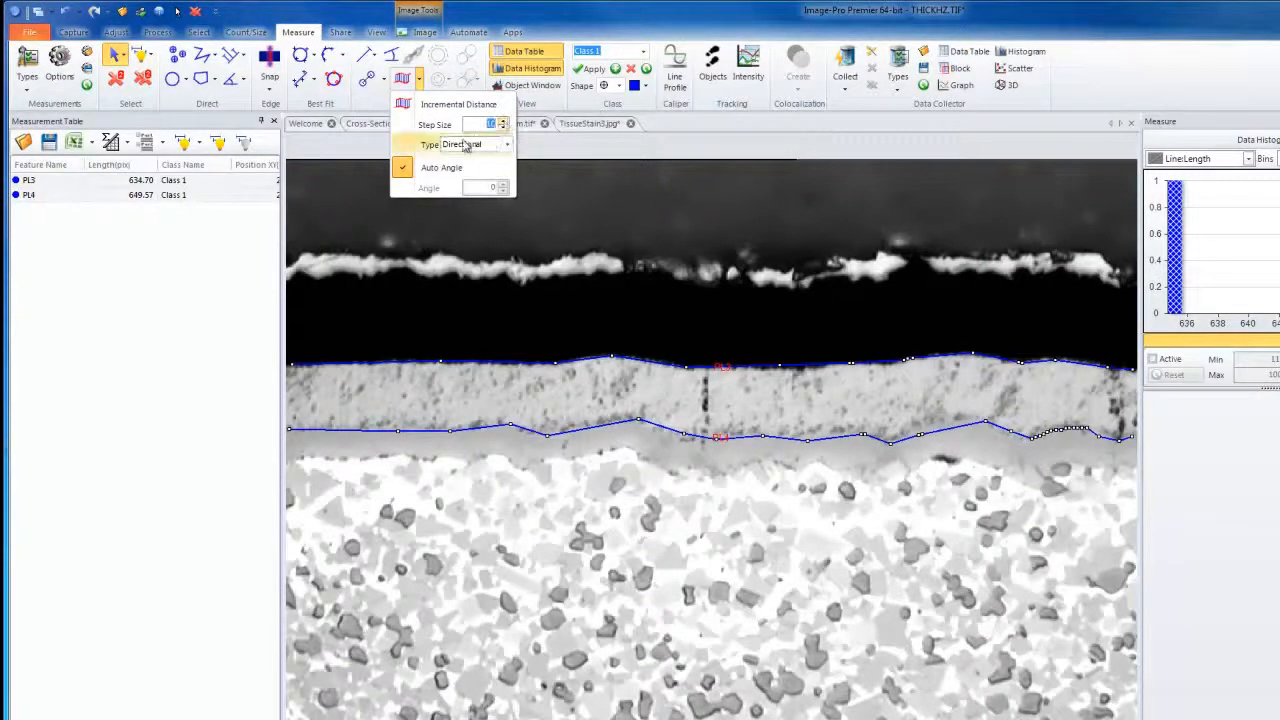
{"action": "left_click", "coordinate": [404, 104]}
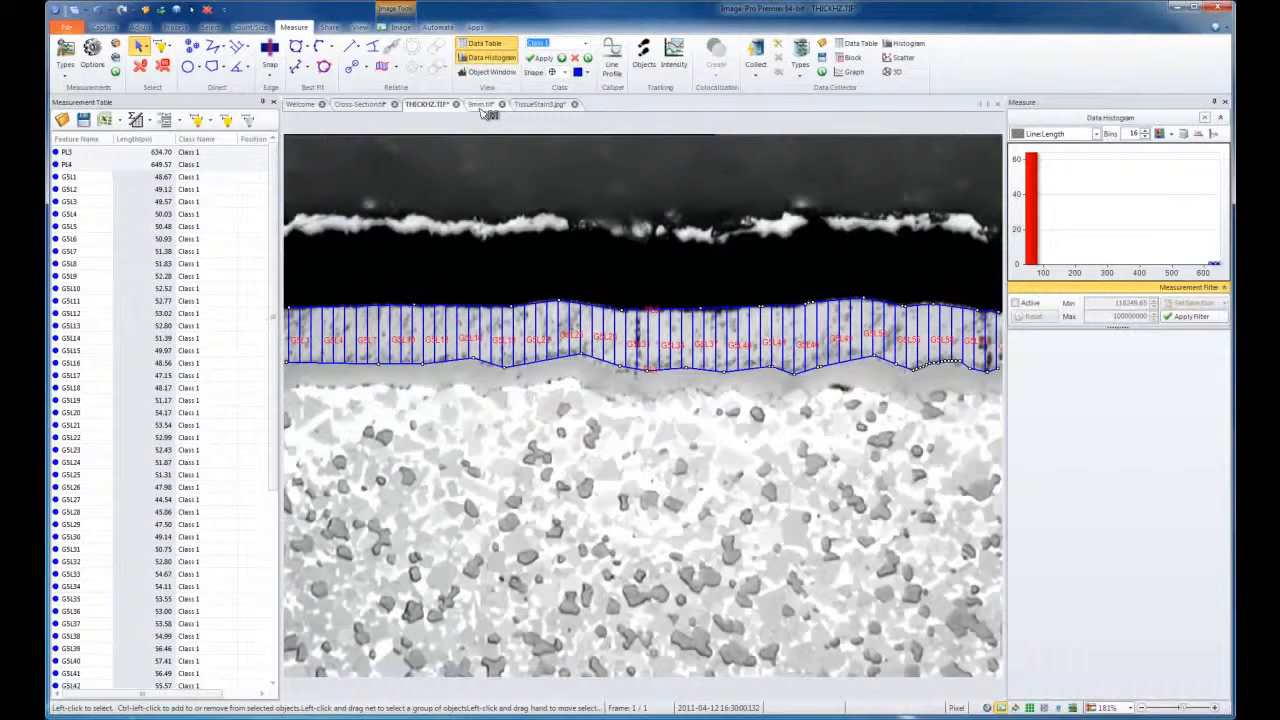
In the 9mm.tif image, draw a circle and fit it to the cartridge head's outer edge, about 948 px in diameter.
{"action": "left_click", "coordinate": [480, 104]}
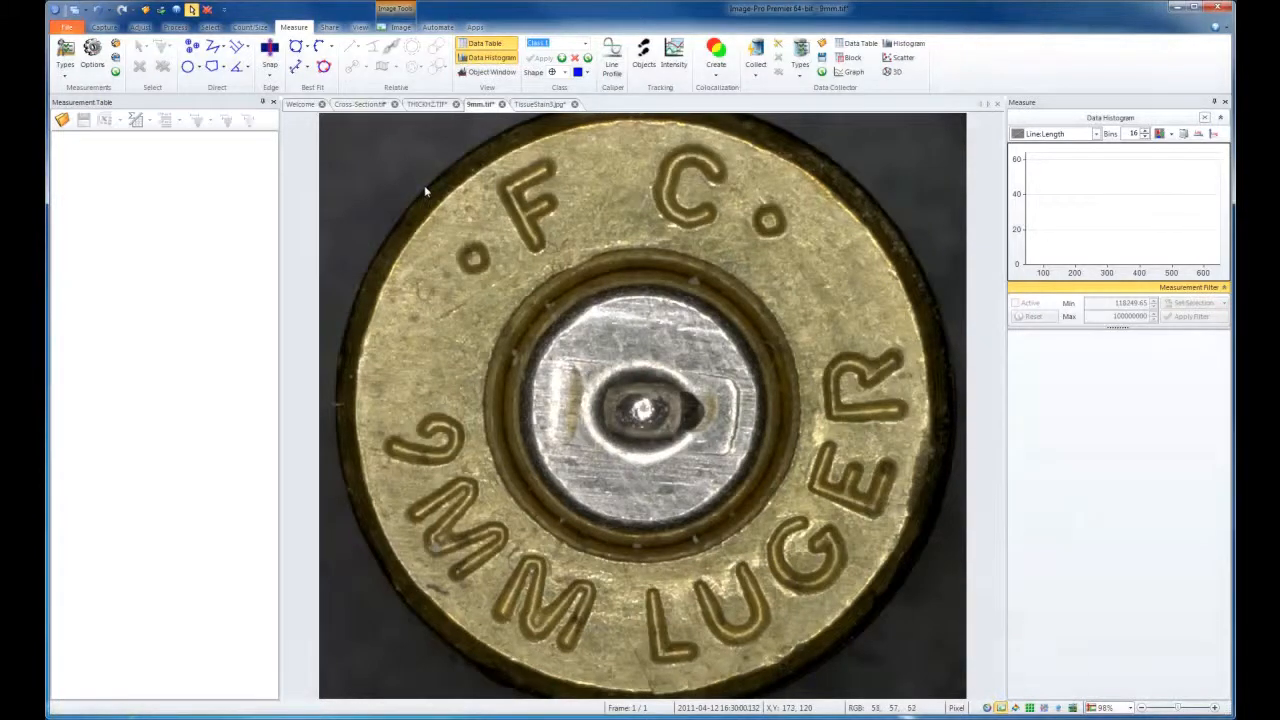
{"action": "left_click", "coordinate": [187, 67]}
{"action": "left_click_drag", "start_coordinate": [380, 155], "coordinate": [924, 697]}
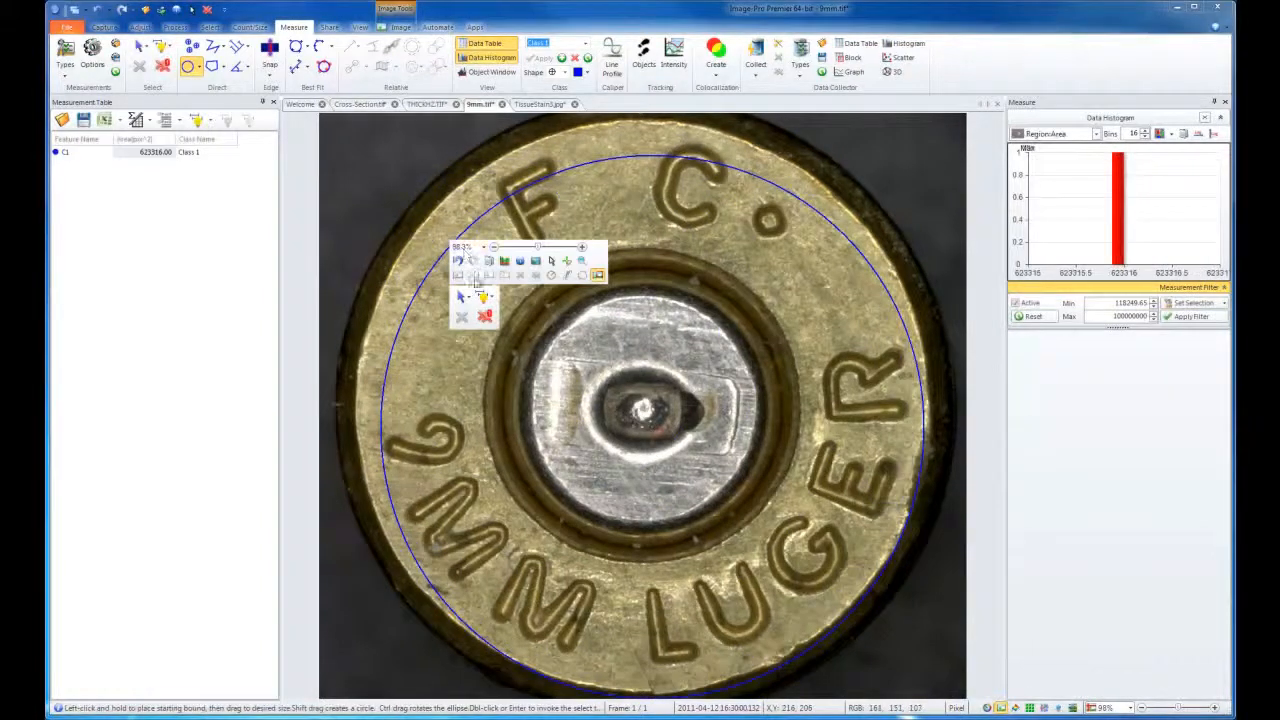
{"action": "left_click", "coordinate": [461, 297]}
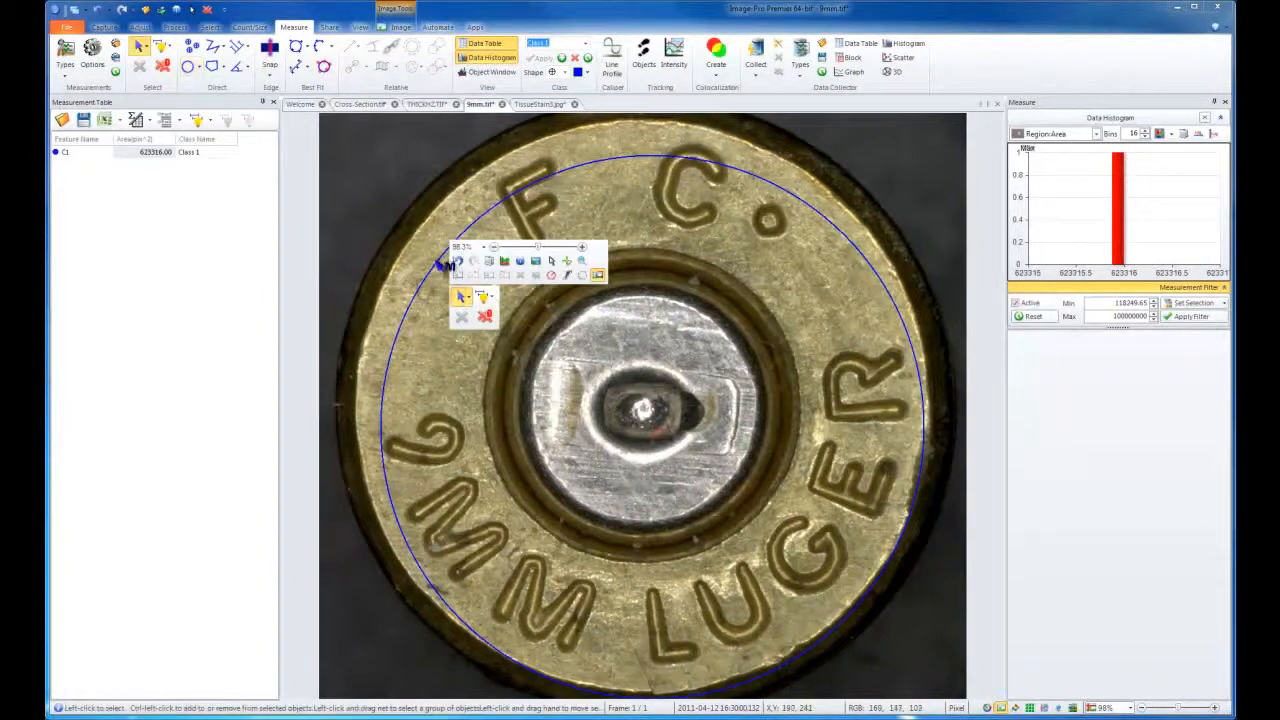
{"action": "left_click_drag", "start_coordinate": [444, 265], "coordinate": [416, 229]}
{"action": "left_click_drag", "start_coordinate": [903, 396], "coordinate": [927, 396]}
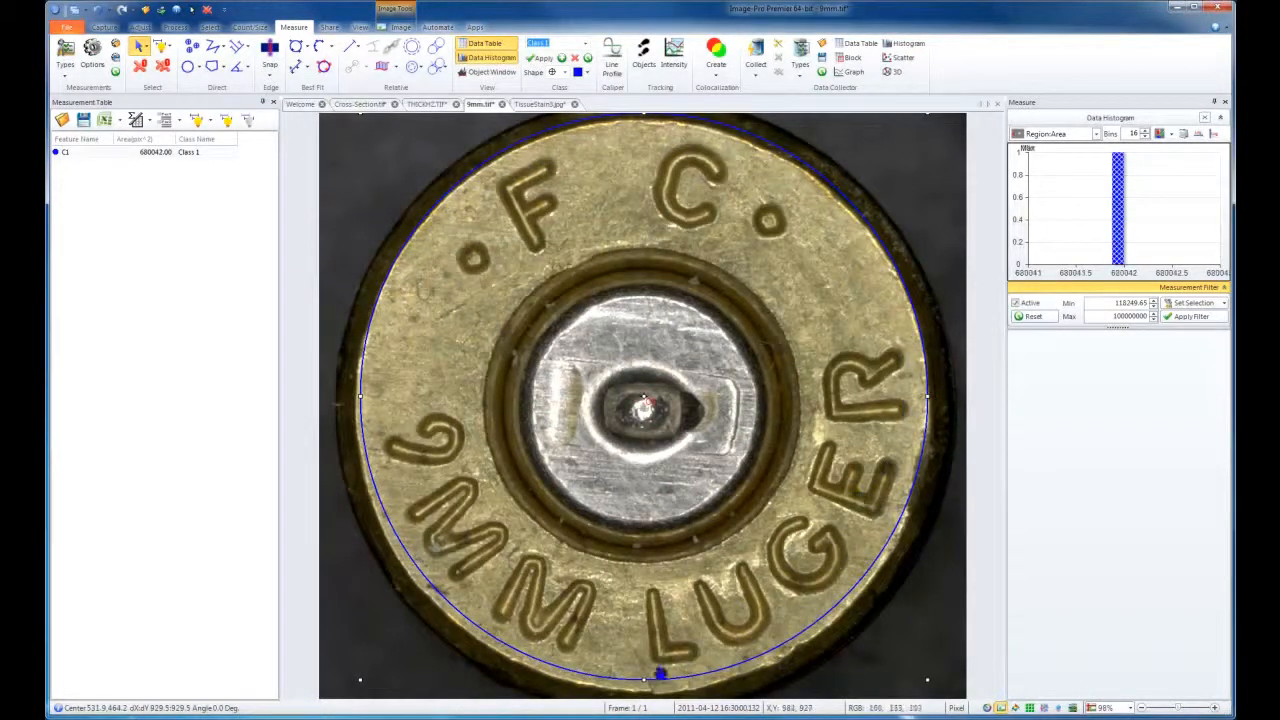
{"action": "left_click_drag", "start_coordinate": [645, 680], "coordinate": [643, 691]}
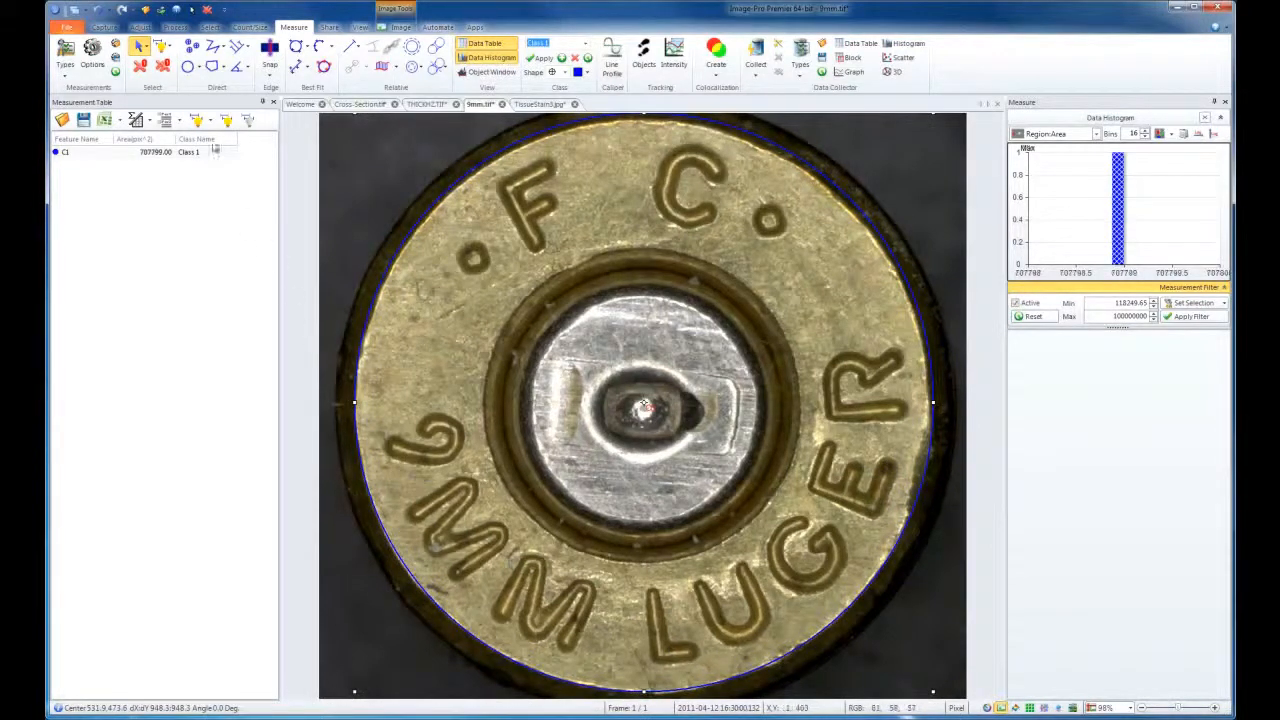
Draw a second circle and fit it to the ring around the primer, about 521 px in diameter.
{"action": "left_click", "coordinate": [188, 66]}
{"action": "left_click_drag", "start_coordinate": [523, 247], "coordinate": [822, 548]}
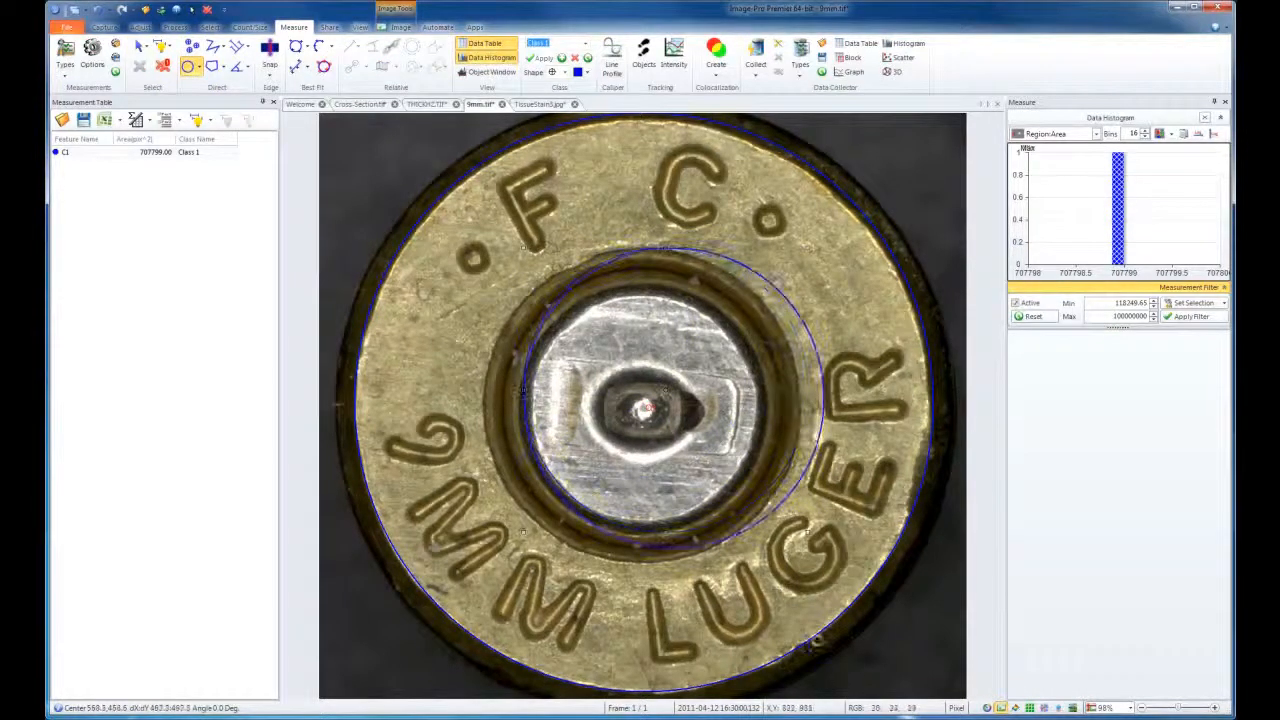
{"action": "right_click", "coordinate": [762, 273]}
{"action": "left_click", "coordinate": [793, 371]}
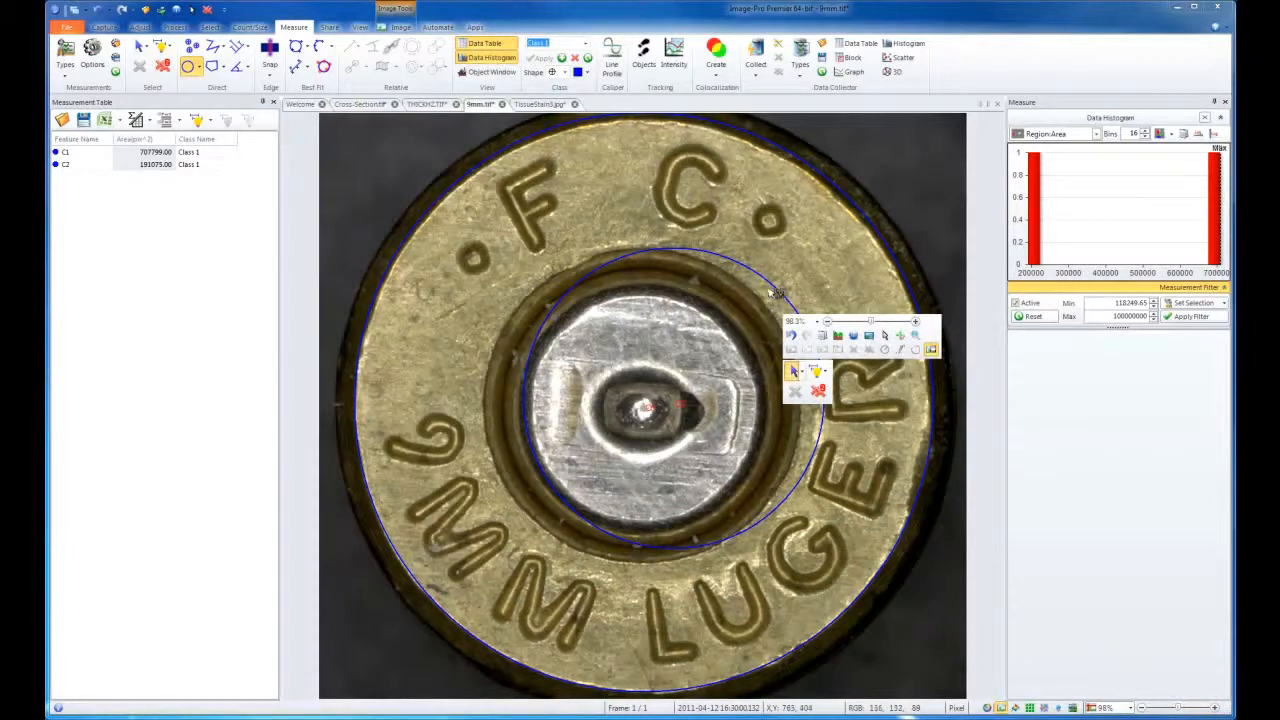
{"action": "left_click_drag", "start_coordinate": [771, 279], "coordinate": [729, 290]}
{"action": "left_click_drag", "start_coordinate": [784, 405], "coordinate": [800, 406]}
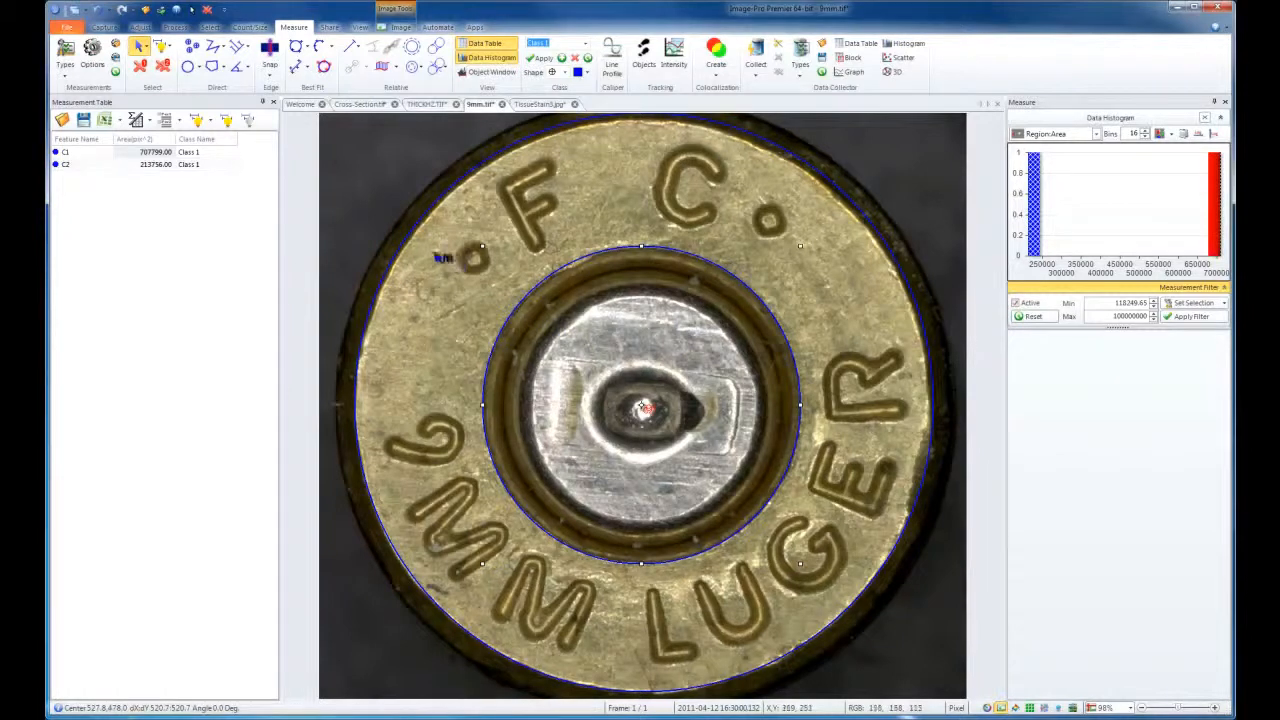
Select both circles and measure the Directional incremental distance between them with Auto Angle.
{"action": "left_click", "coordinate": [412, 241]}
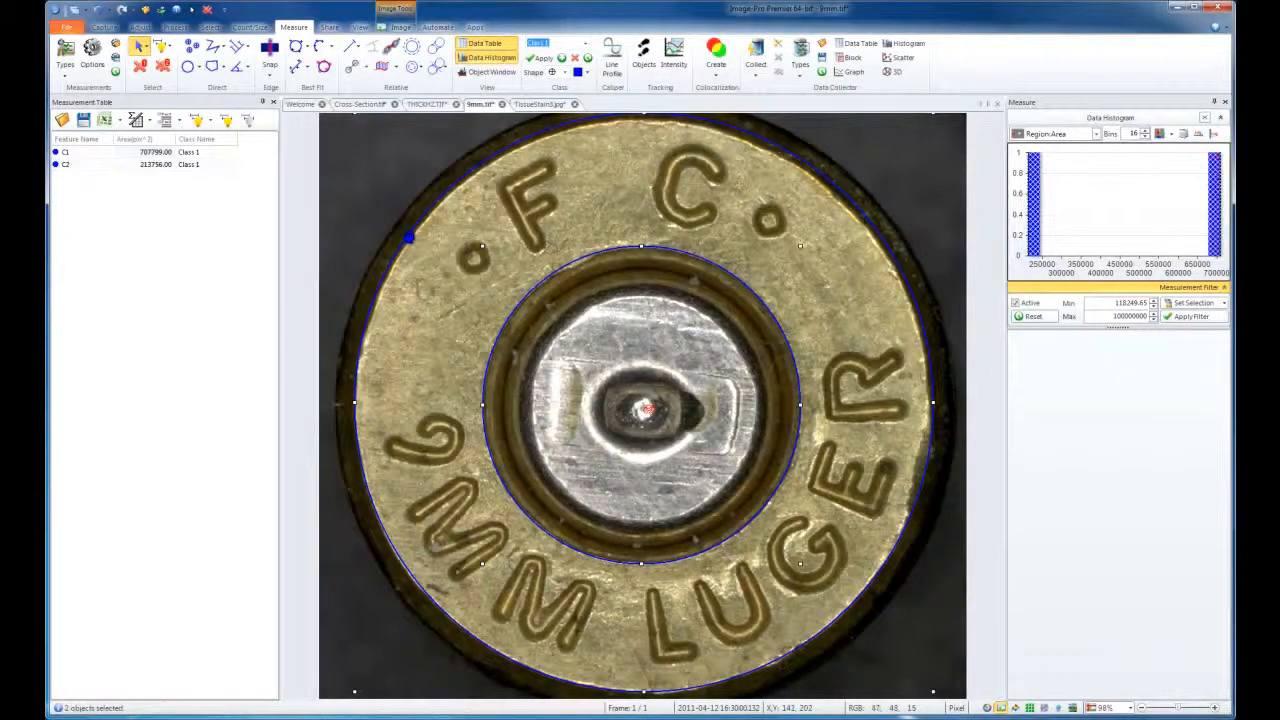
{"action": "left_click", "coordinate": [396, 70]}
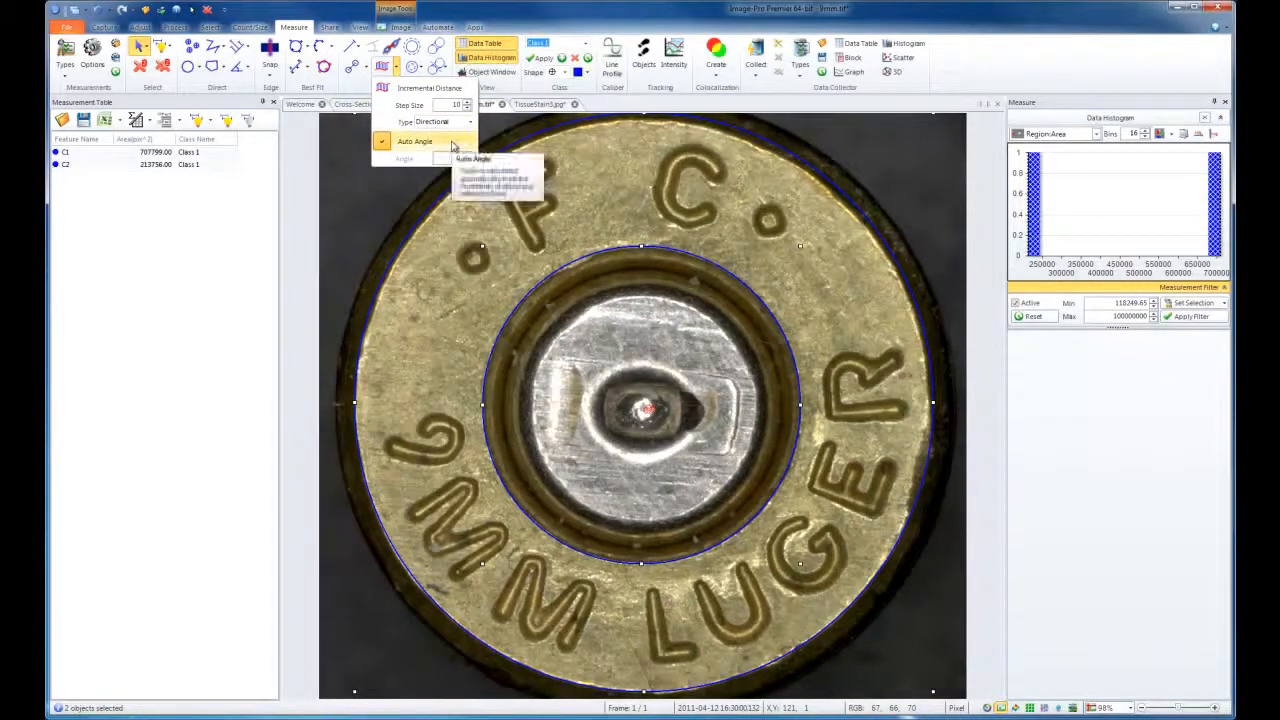
{"action": "left_click", "coordinate": [422, 92]}
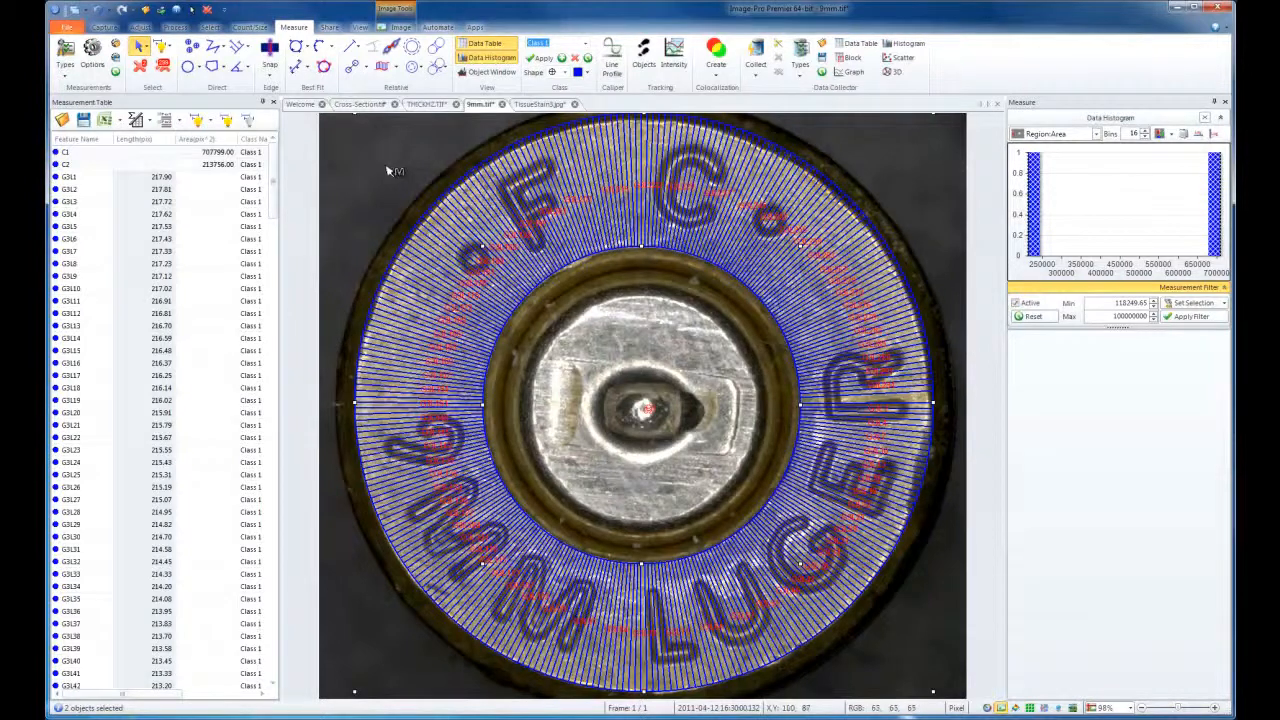
In the TissueStain3.jpg image, outline the outer boundary of the oval tissue layer and its inner core with polygons.
{"action": "left_click", "coordinate": [533, 104]}
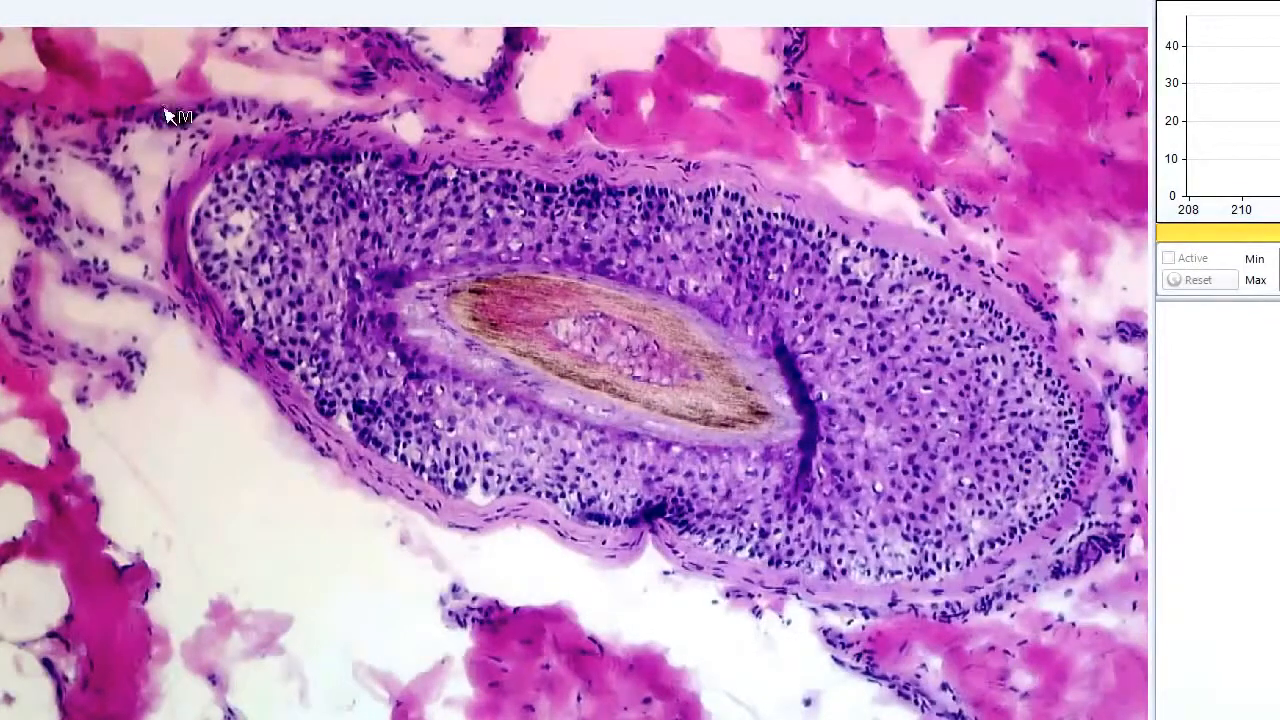
{"action": "mouse_move", "coordinate": [353, 156]}
{"action": "left_mouse_down"}
{"action": "mouse_move", "coordinate": [269, 158]}
{"action": "mouse_move", "coordinate": [210, 180]}
{"action": "mouse_move", "coordinate": [196, 240]}
{"action": "mouse_move", "coordinate": [222, 312]}
{"action": "mouse_move", "coordinate": [340, 424]}
{"action": "mouse_move", "coordinate": [478, 506]}
{"action": "mouse_move", "coordinate": [520, 500]}
{"action": "mouse_move", "coordinate": [580, 527]}
{"action": "mouse_move", "coordinate": [660, 522]}
{"action": "mouse_move", "coordinate": [775, 567]}
{"action": "mouse_move", "coordinate": [893, 580]}
{"action": "mouse_move", "coordinate": [985, 545]}
{"action": "mouse_move", "coordinate": [1080, 435]}
{"action": "mouse_move", "coordinate": [1045, 345]}
{"action": "mouse_move", "coordinate": [965, 290]}
{"action": "mouse_move", "coordinate": [740, 185]}
{"action": "mouse_move", "coordinate": [690, 192]}
{"action": "mouse_move", "coordinate": [357, 156]}
{"action": "left_mouse_up"}
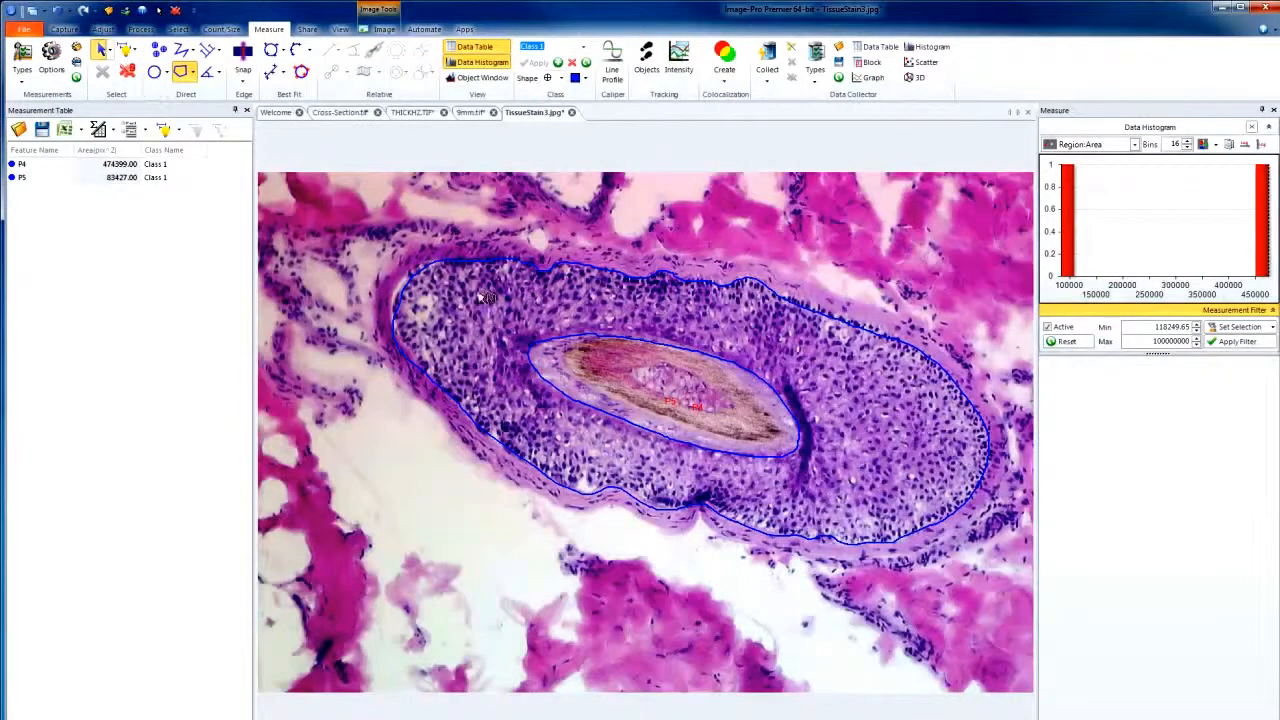
Select the inner and outer tissue outlines and measure the incremental distance between them.
{"action": "left_click", "coordinate": [556, 342]}
{"action": "left_click", "coordinate": [546, 271], "text": "ctrl"}
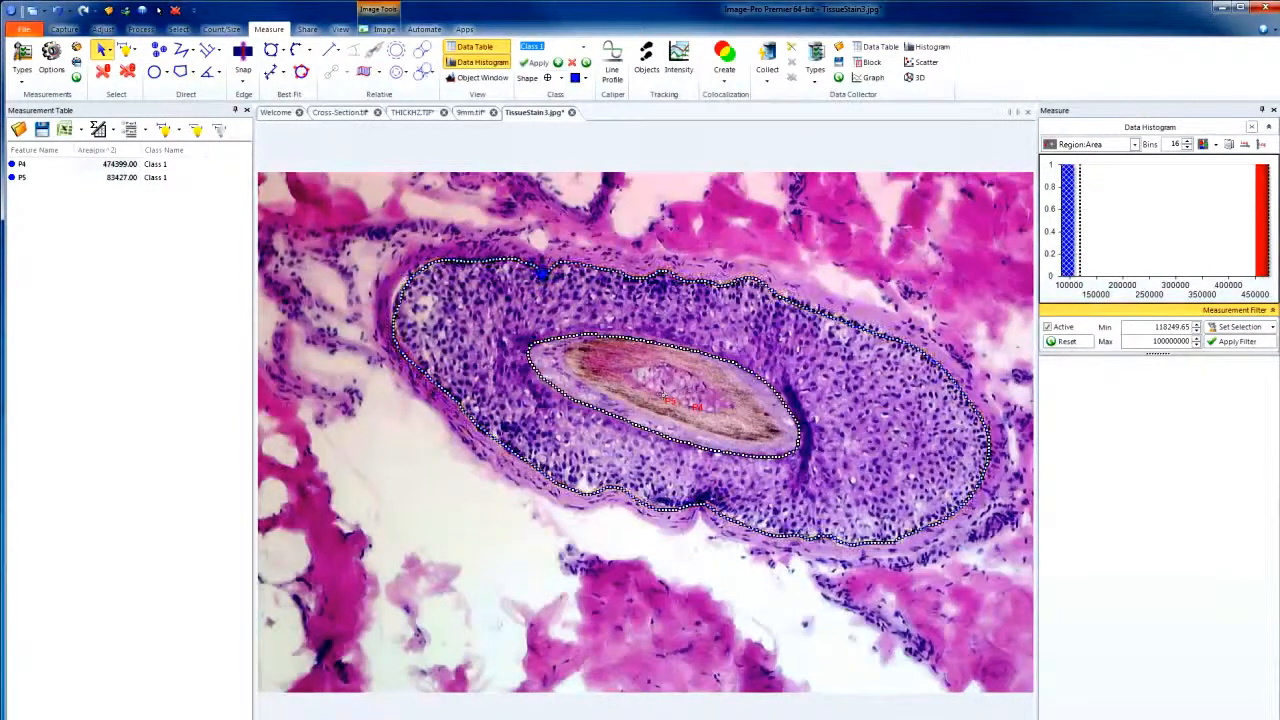
{"action": "left_click", "coordinate": [365, 72]}
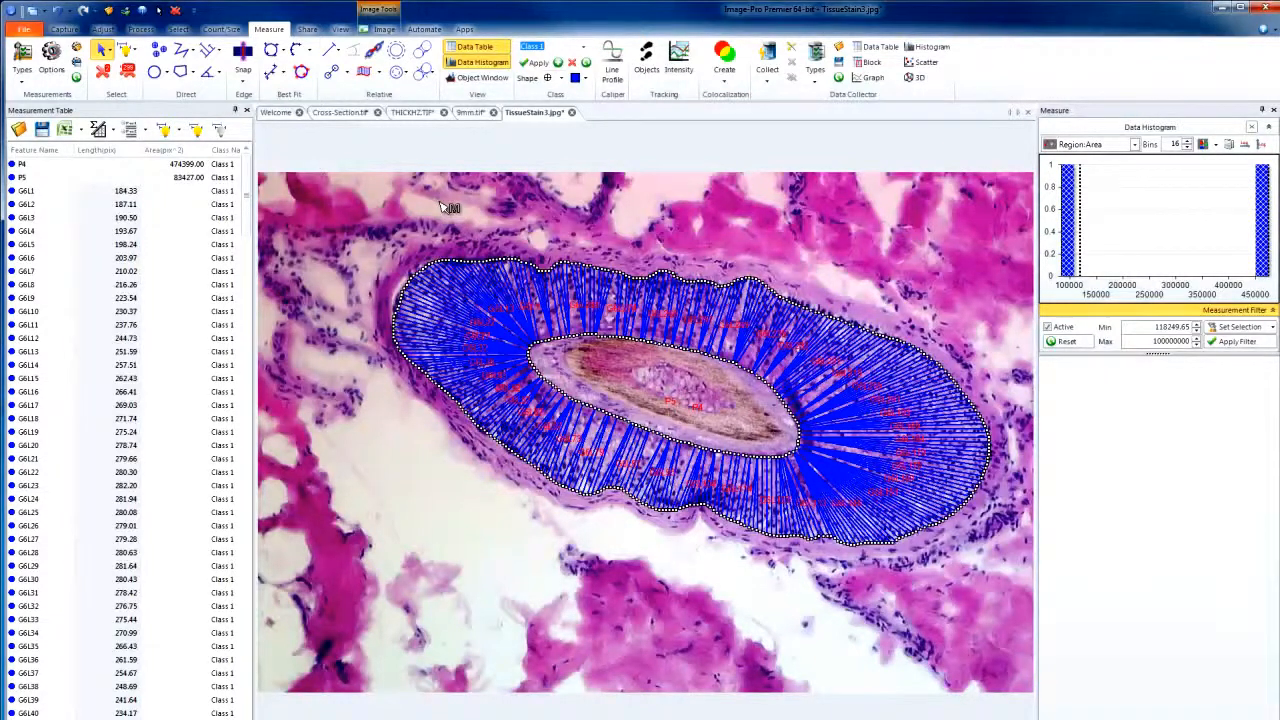
Select the first distance line, show statistics for the measurement table and enlarge the statistics area to list all of them.
{"action": "left_click", "coordinate": [57, 190]}
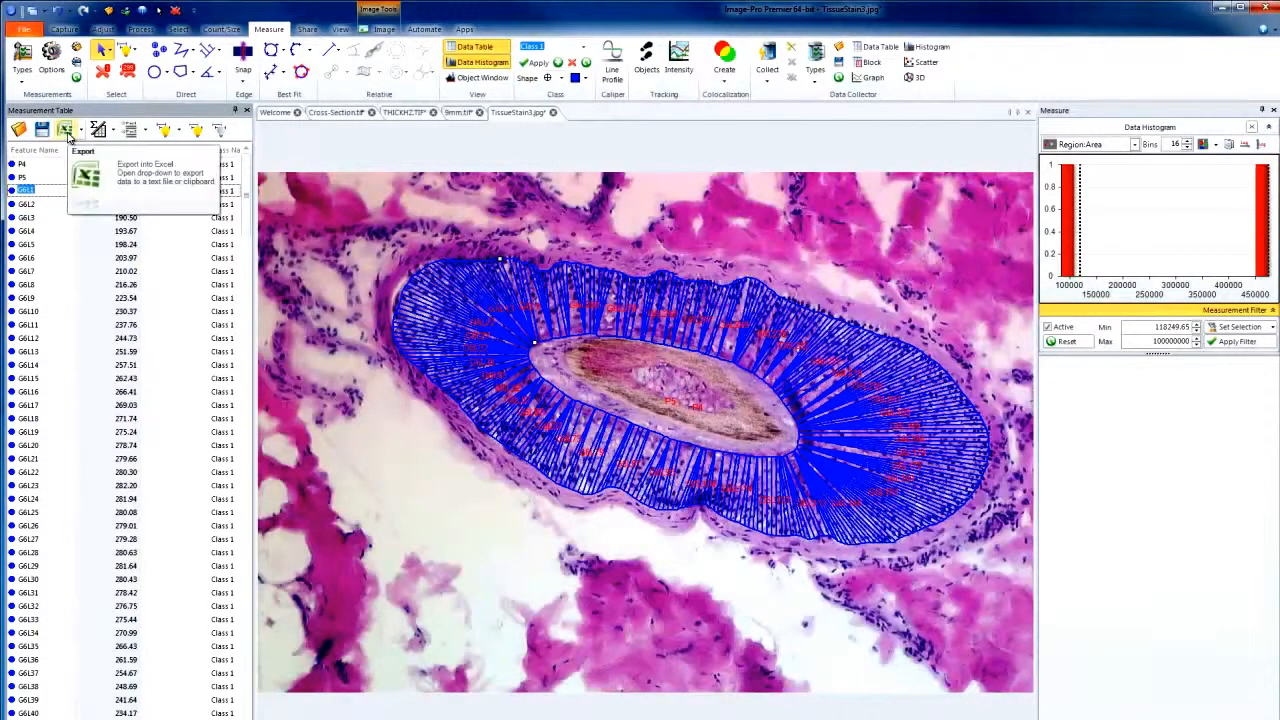
{"action": "left_click", "coordinate": [98, 130]}
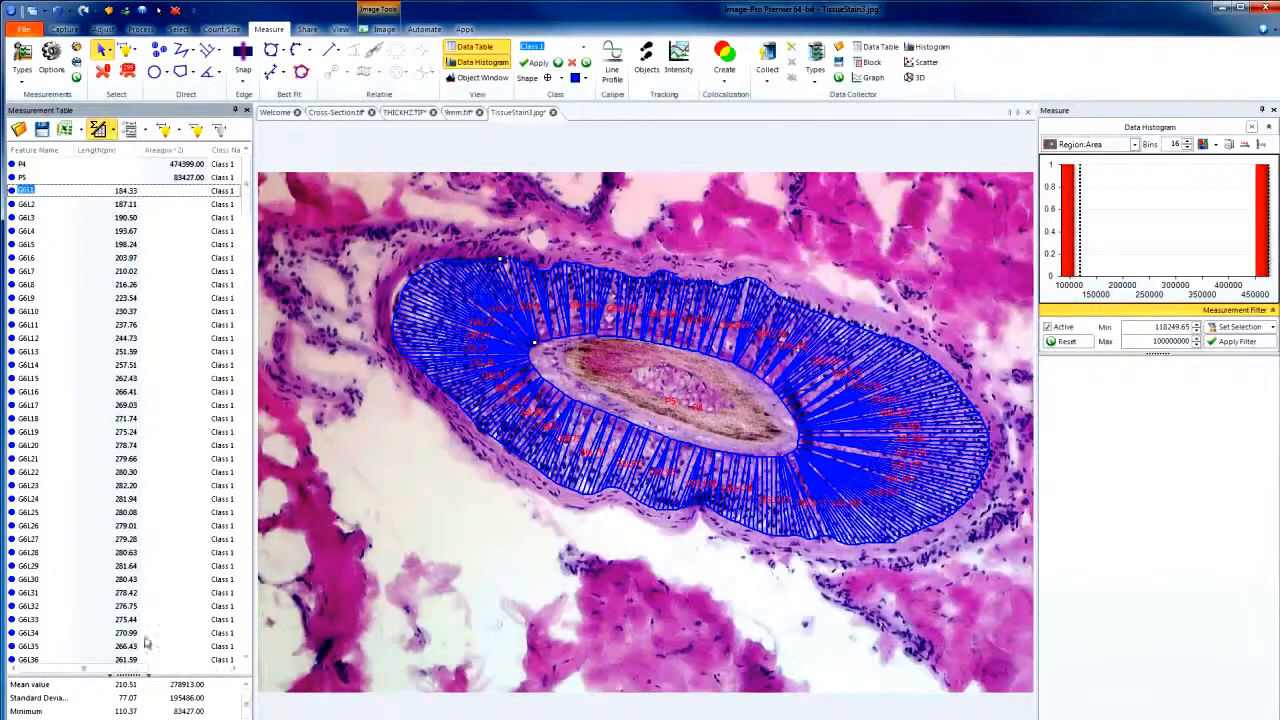
{"action": "left_click_drag", "start_coordinate": [146, 673], "coordinate": [147, 531]}
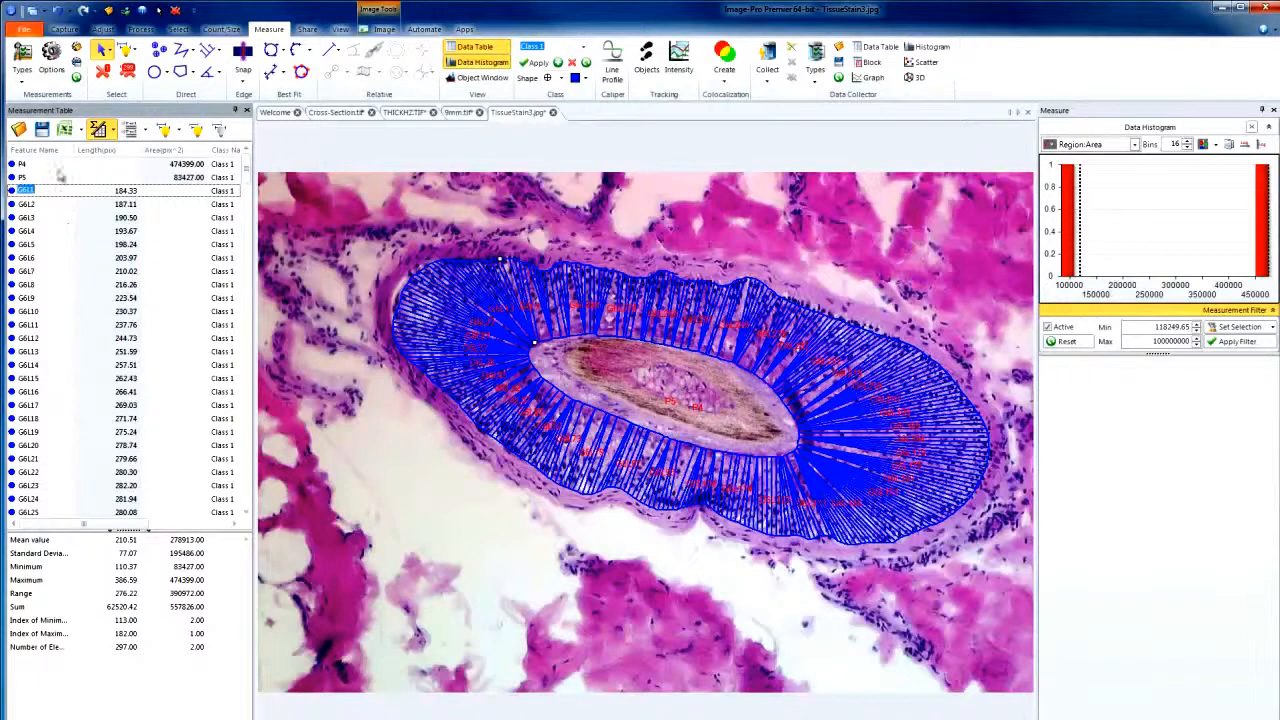
Remove the two polygon outlines P4 and P5 from the measurement table and check the line length histogram.
{"action": "left_click", "coordinate": [58, 166]}
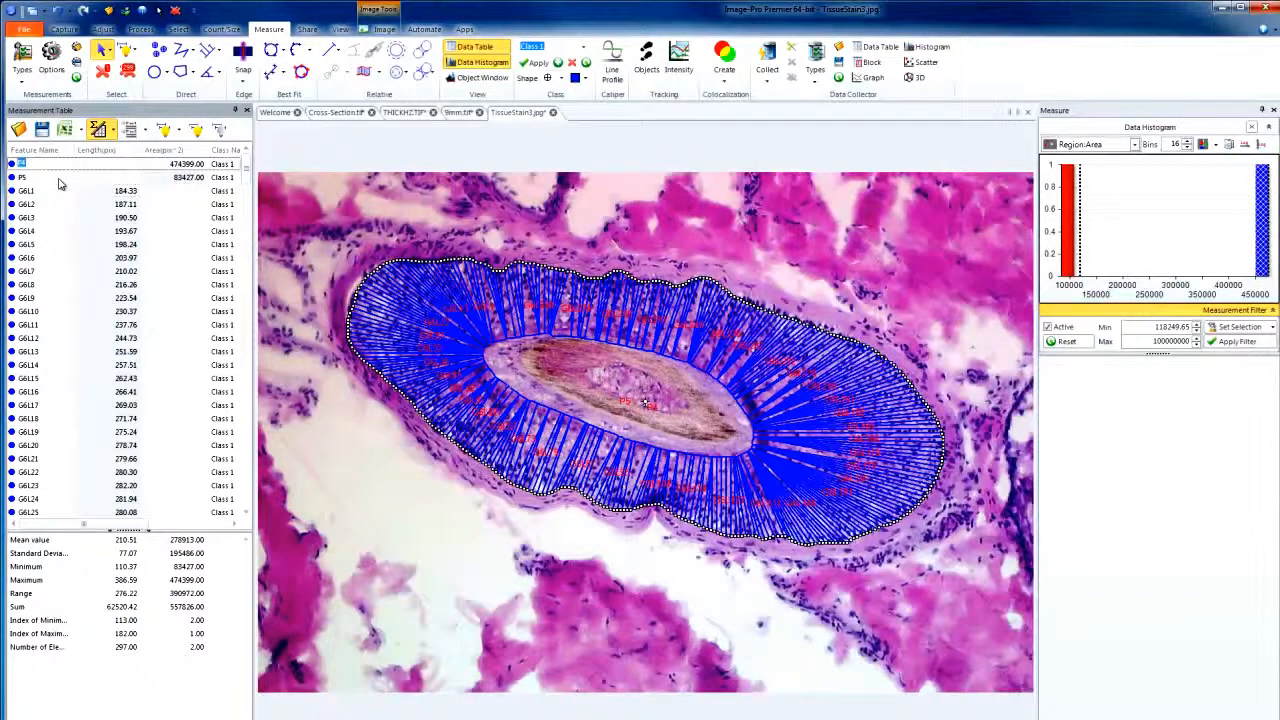
{"action": "left_click", "coordinate": [53, 180]}
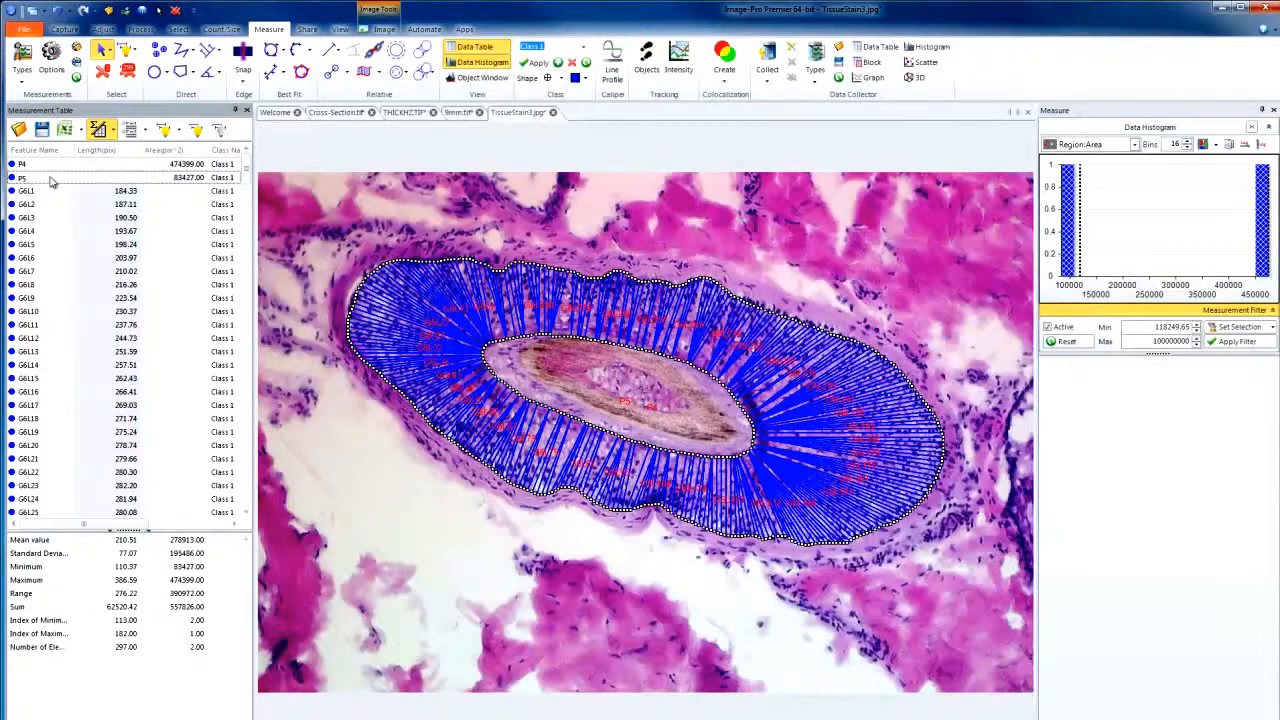
{"action": "left_click", "coordinate": [218, 130]}
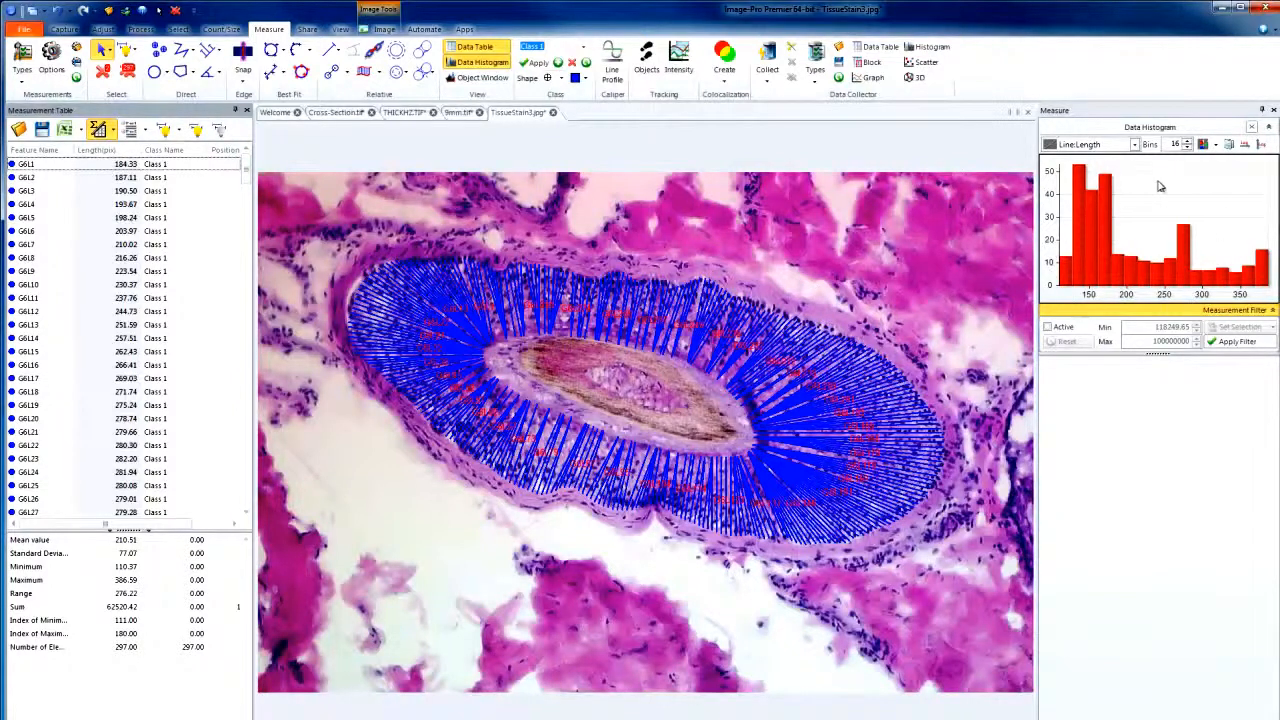
{"action": "mouse_move", "coordinate": [1155, 195]}
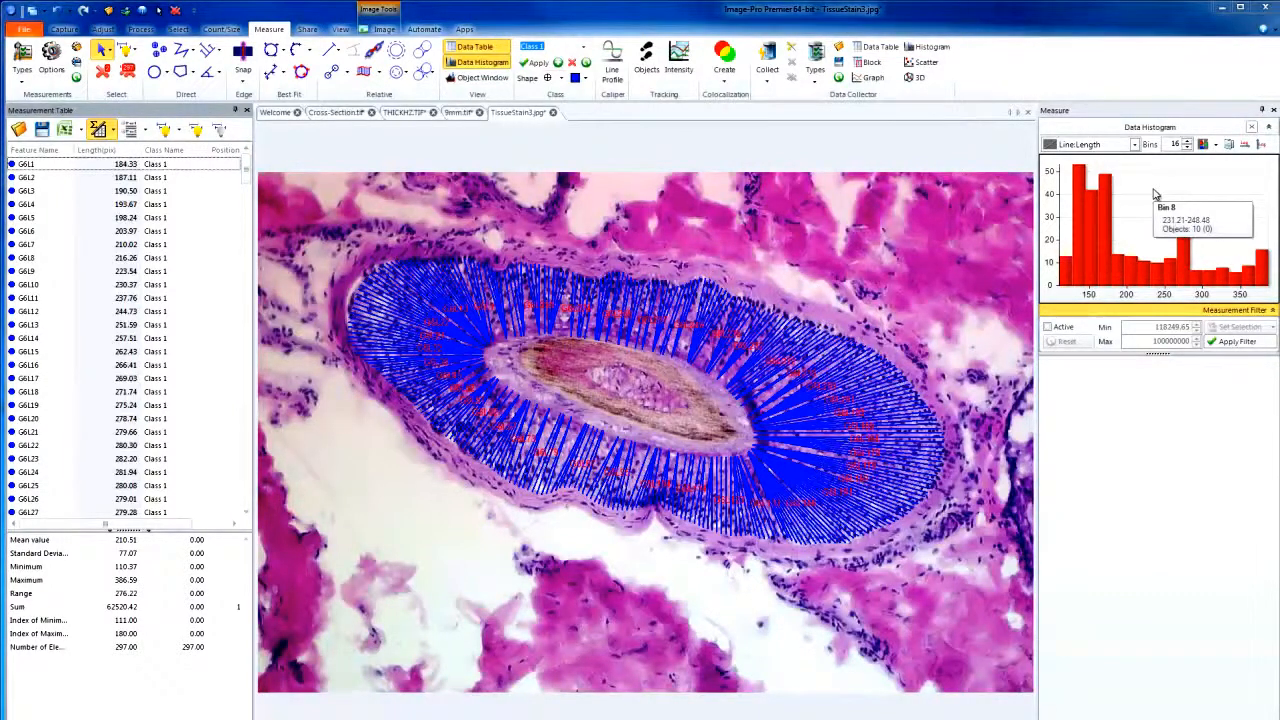